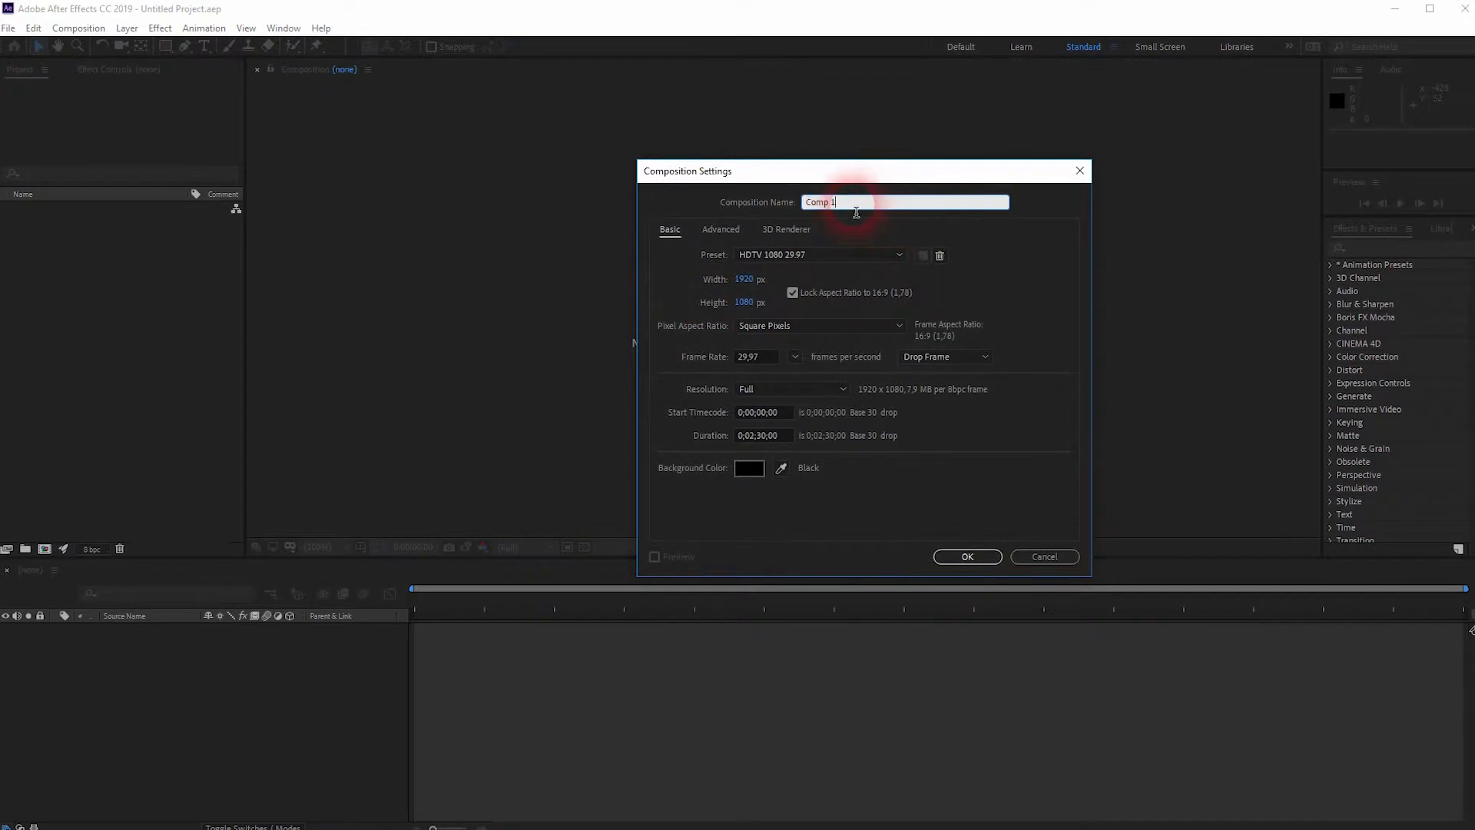
Step: Create composition Comp 1 with the HDTV 1080 29.97 preset and a duration of 0;02;30;00
left_click(786, 436)
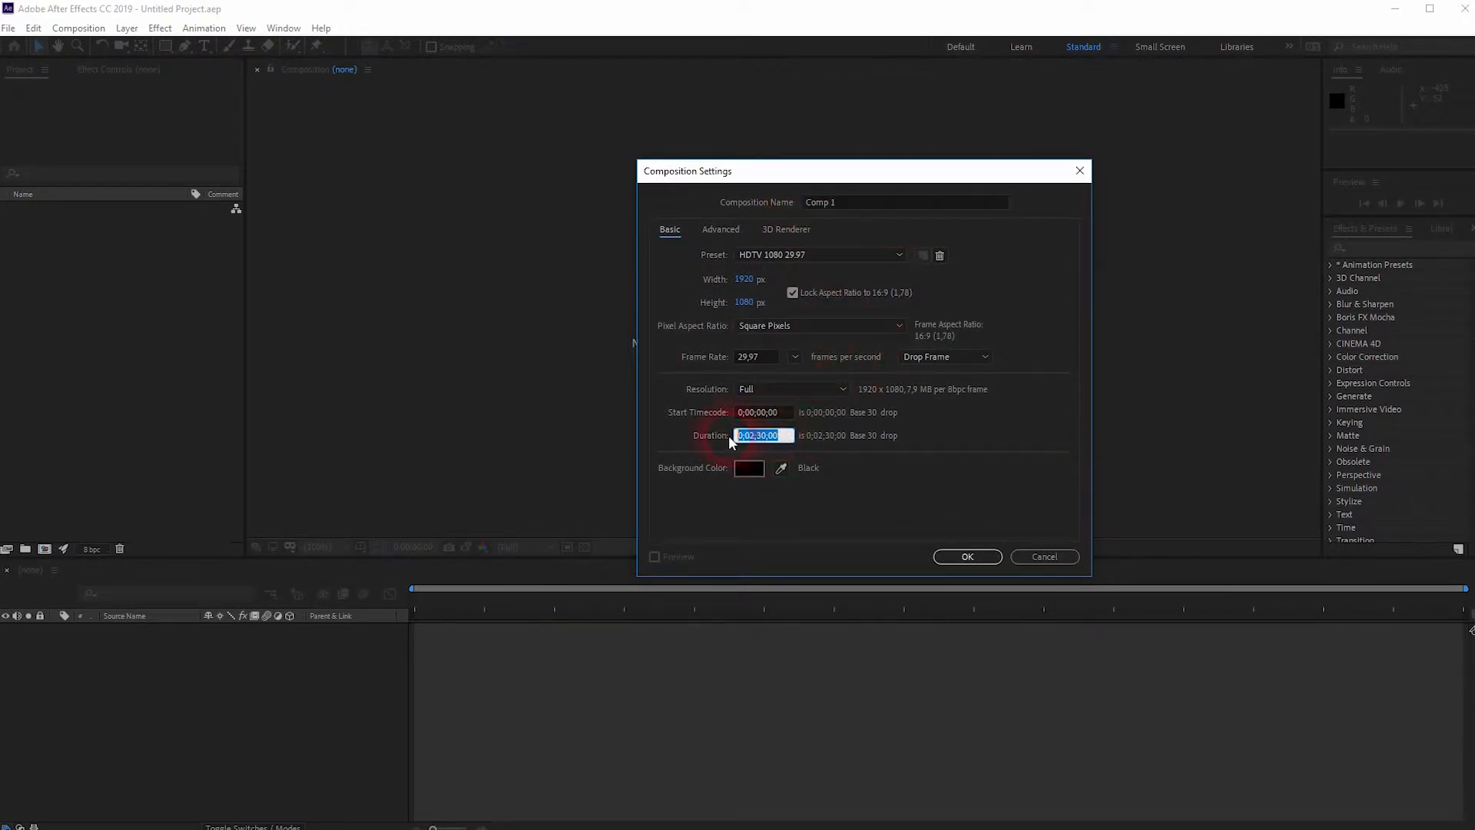
left_click(759, 438)
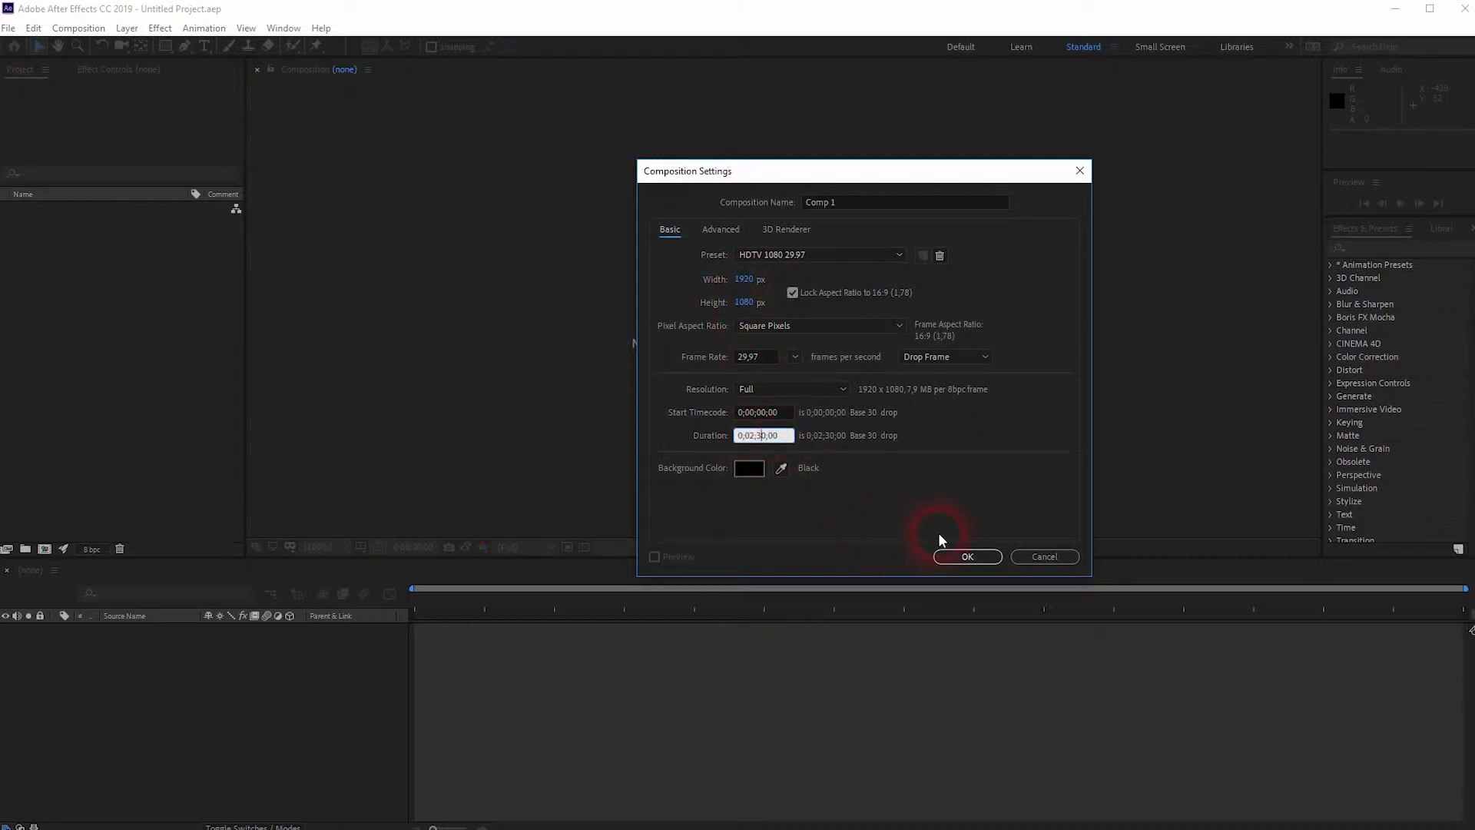
left_click(962, 557)
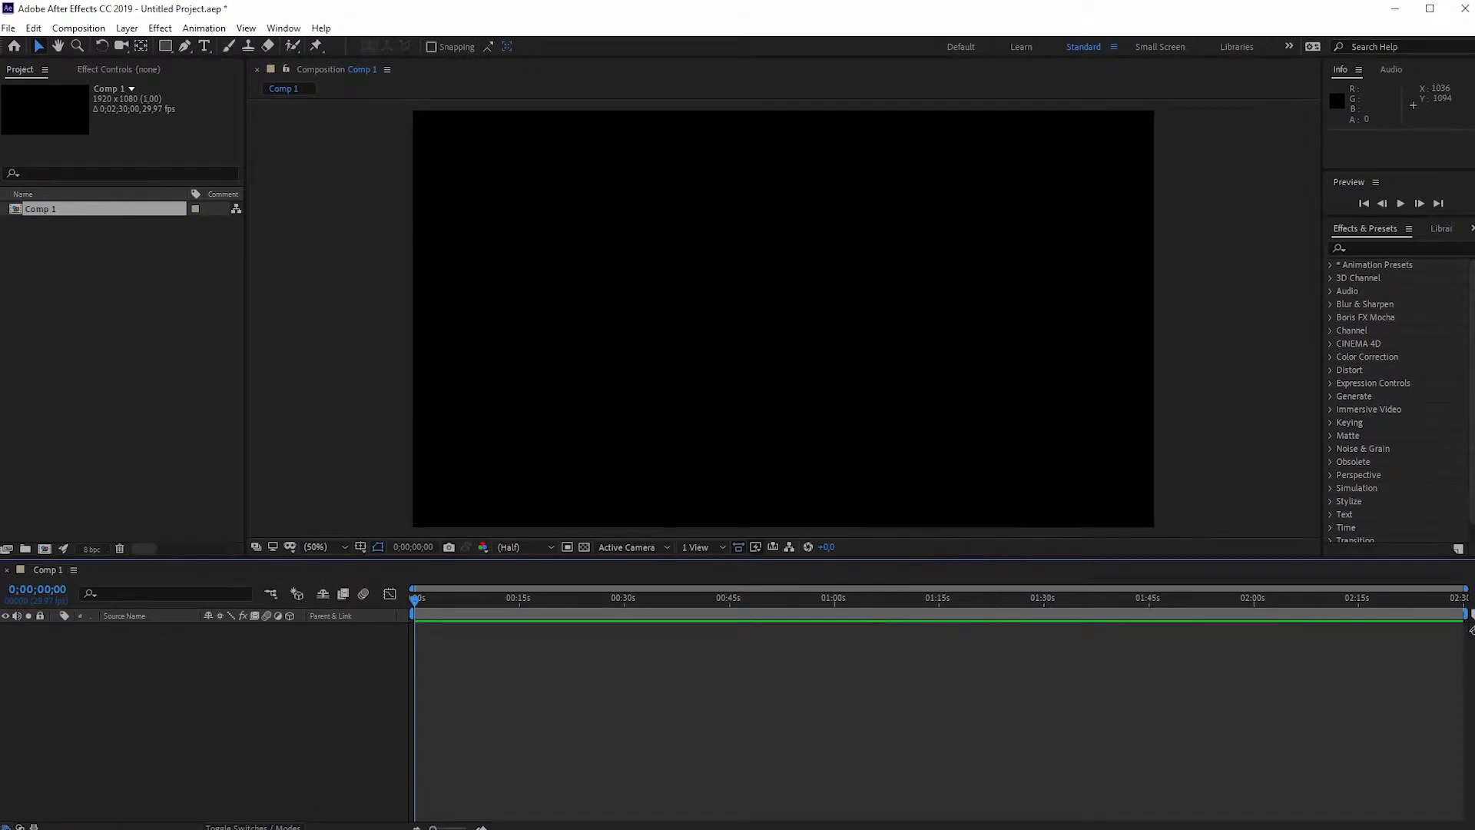
Step: Import the audio file Calm.mp3 into the project and add it to Comp 1's timeline as a layer
left_click_drag(4, 442, 120, 446)
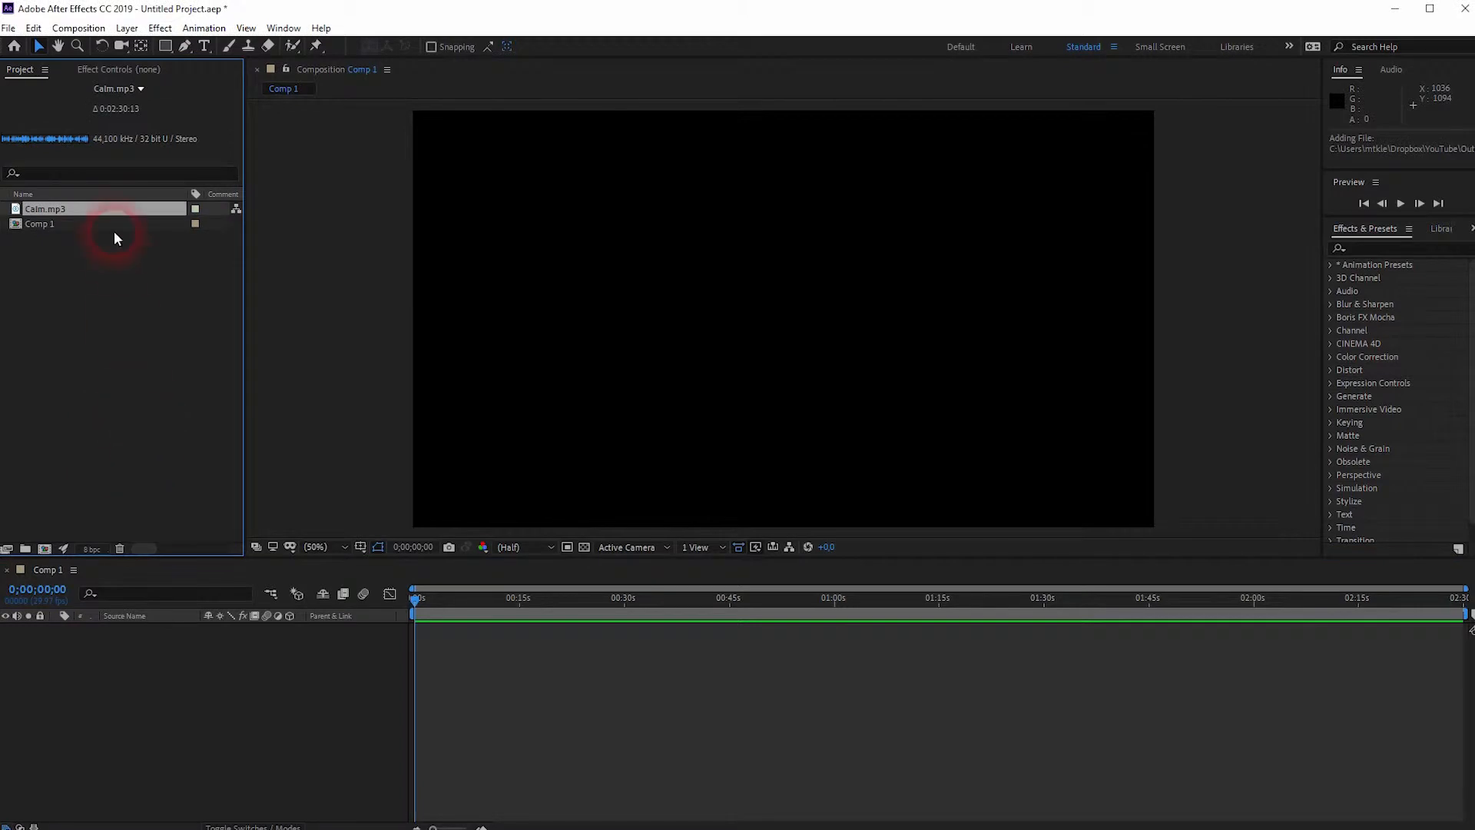
left_click_drag(64, 214, 236, 687)
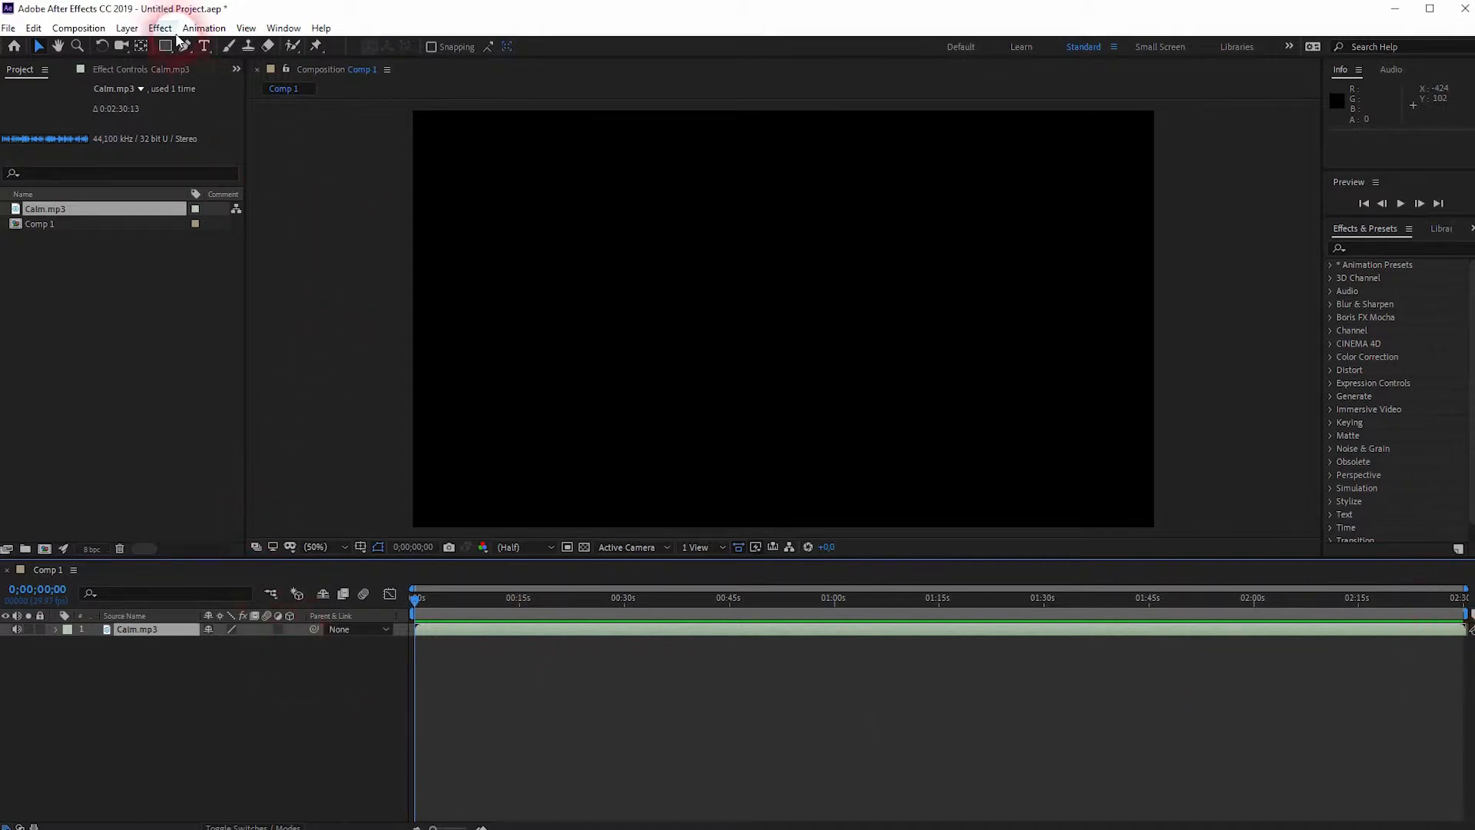
Step: Create a 1920 x 1080 px dark gray solid layer above the audio, keeping the name Dark Gray Solid 1
left_click(126, 27)
mouse_move(296, 47)
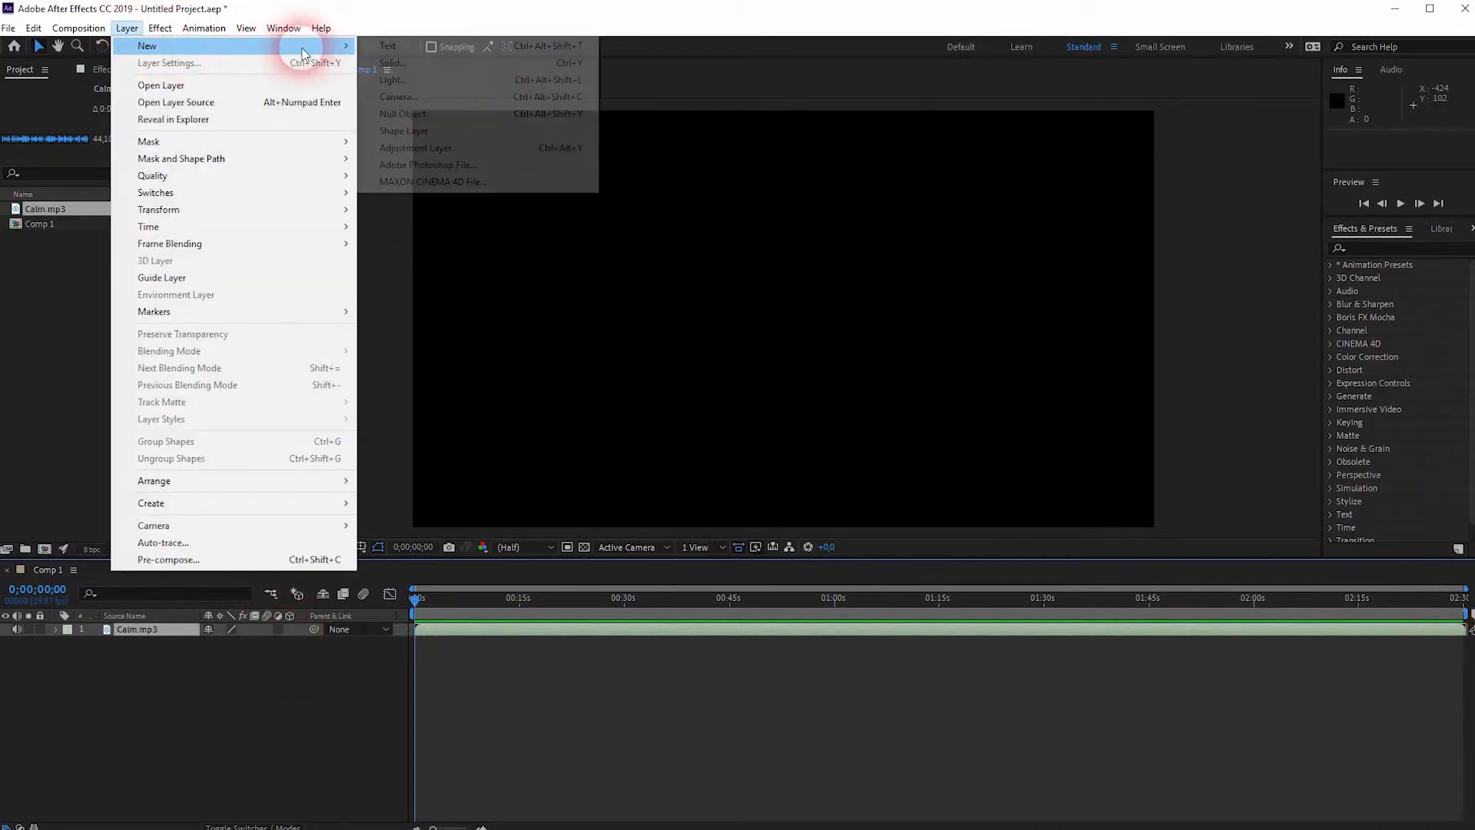
left_click(418, 68)
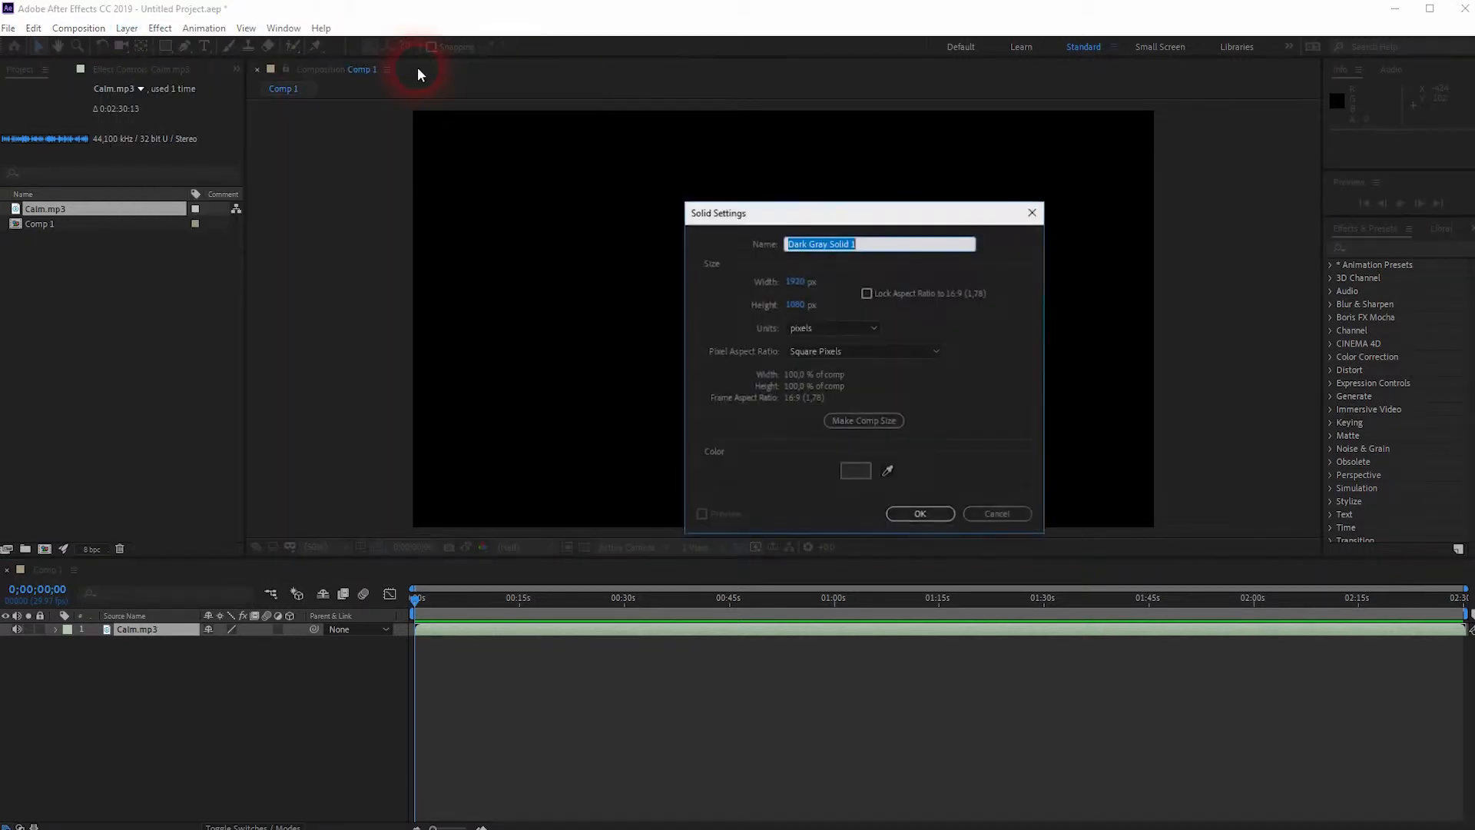
left_click(880, 247)
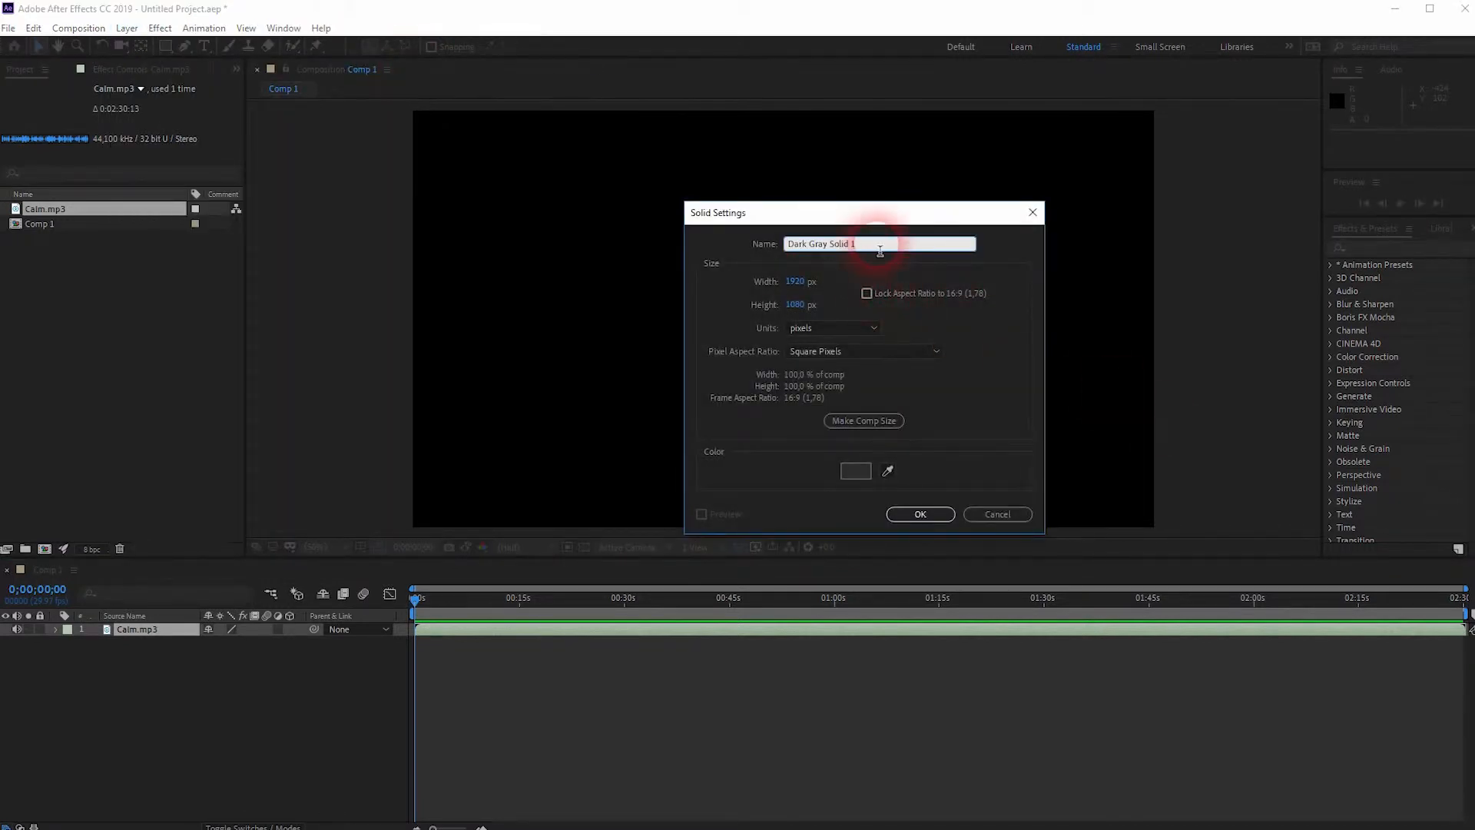
left_click_drag(880, 247, 778, 244)
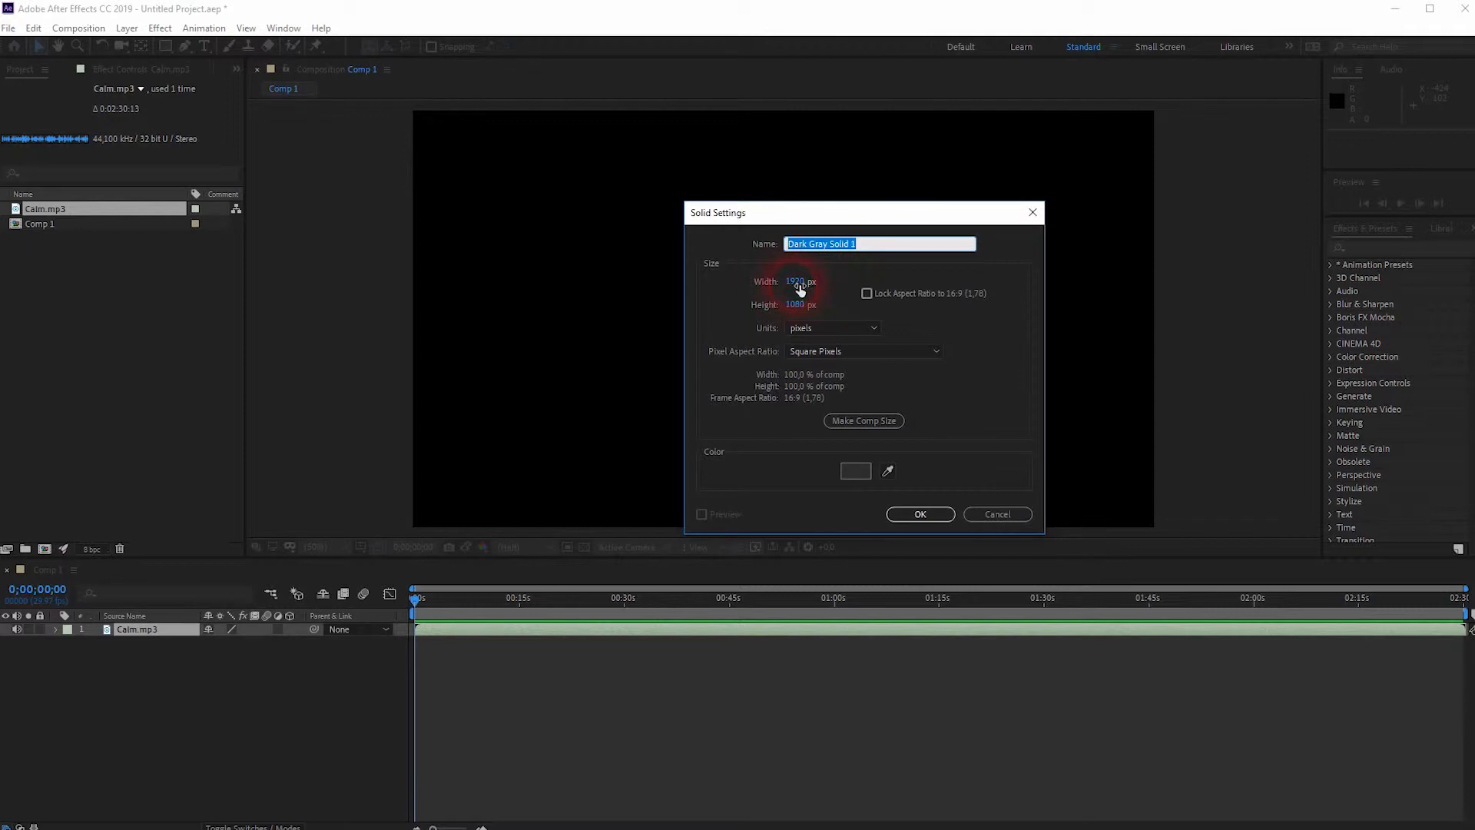
left_click(926, 516)
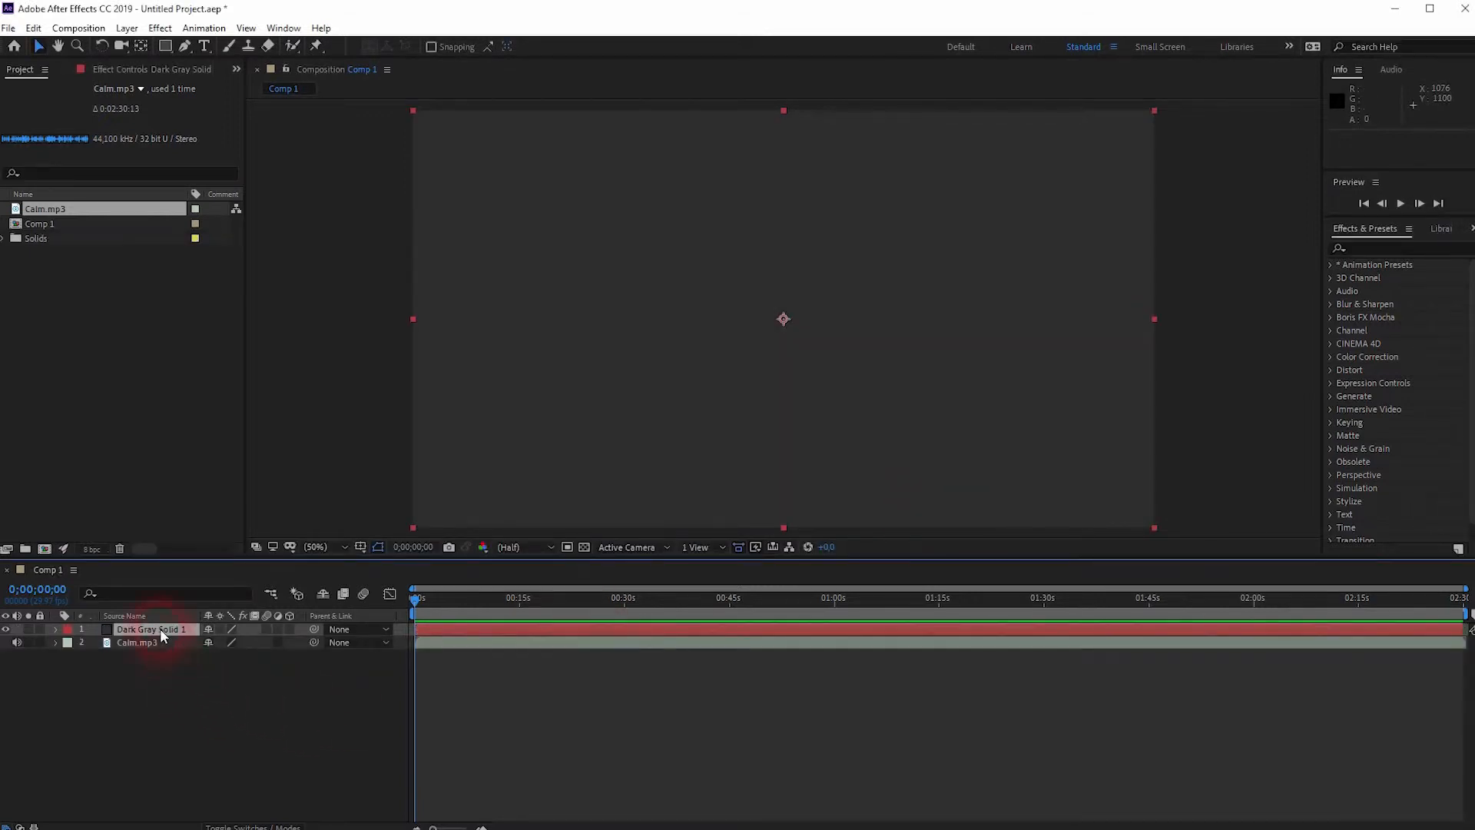
Step: Apply the Audio Spectrum effect to the dark gray solid and set its audio layer to Calm.mp3
left_click(160, 28)
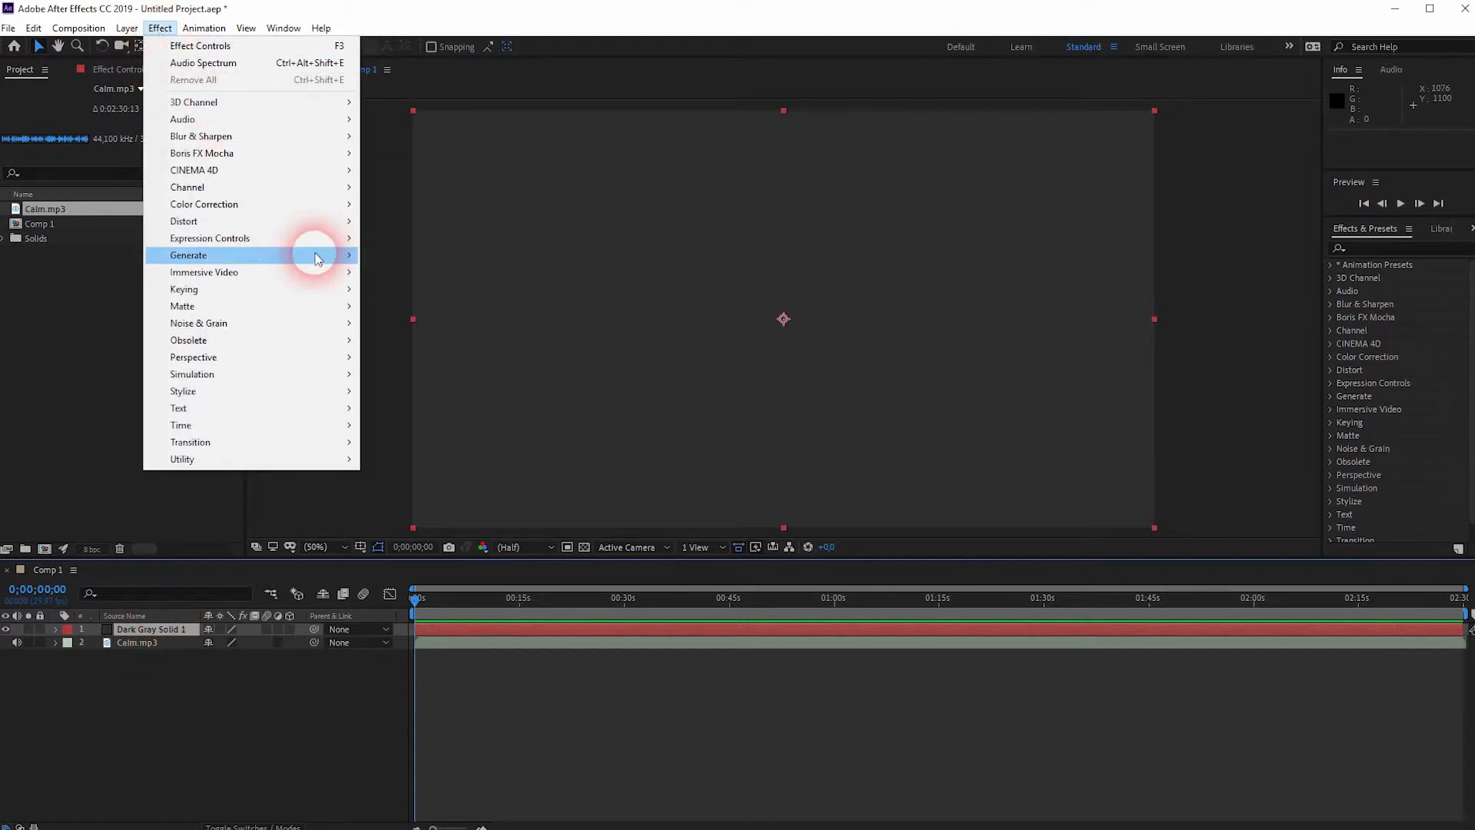
mouse_move(312, 254)
left_click(415, 289)
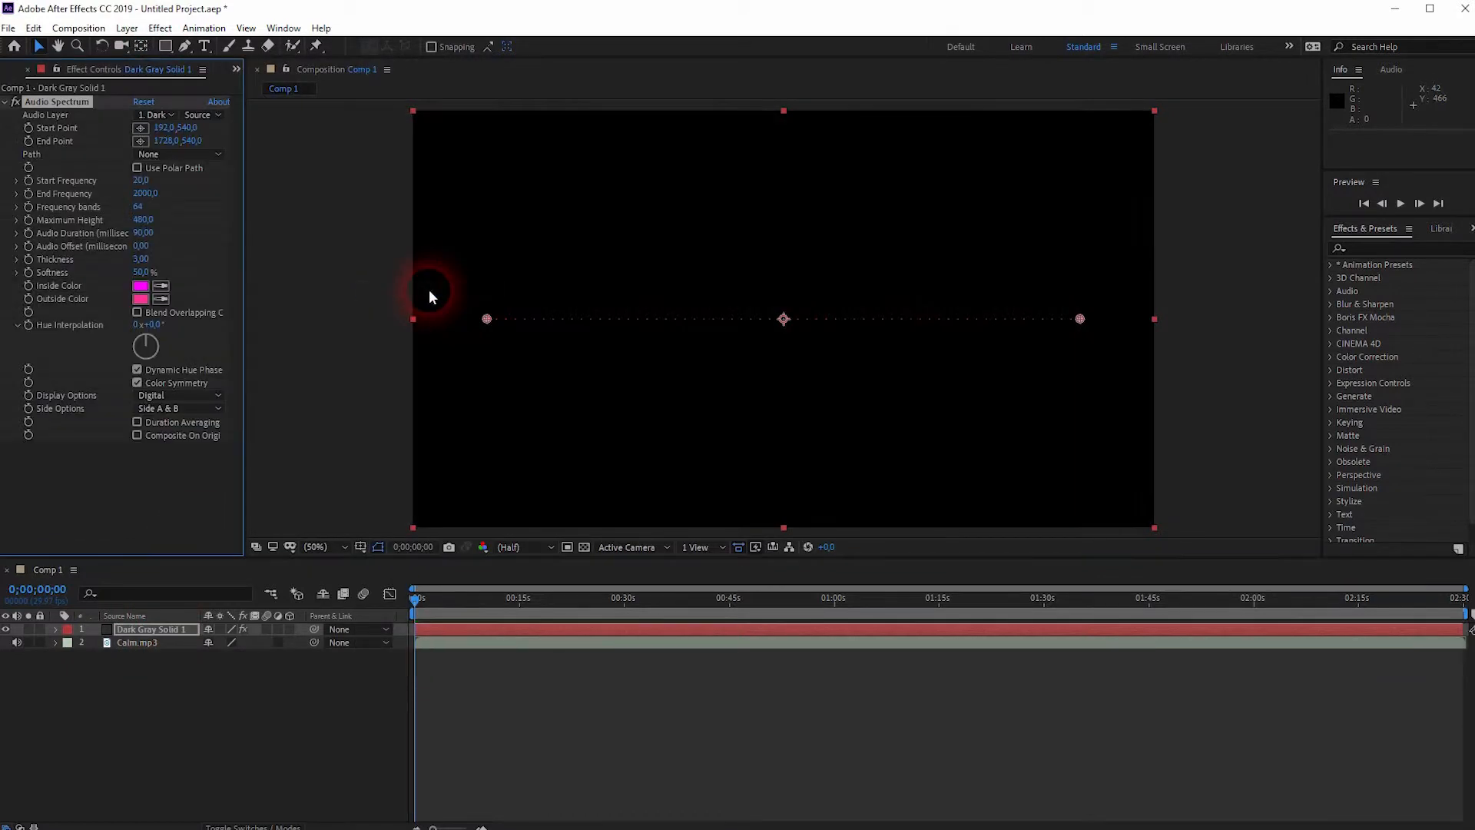
left_click(163, 114)
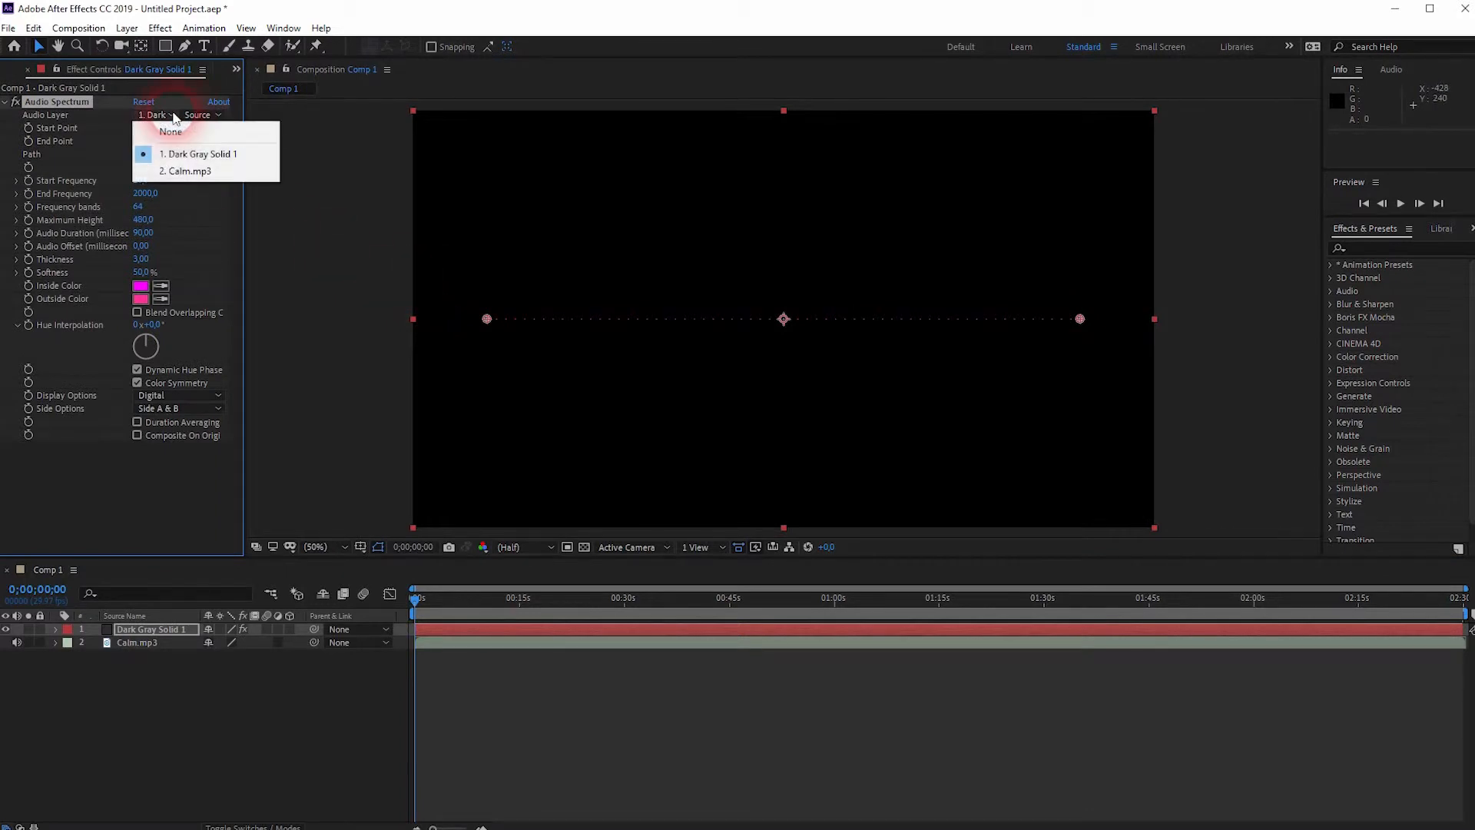
left_click(192, 172)
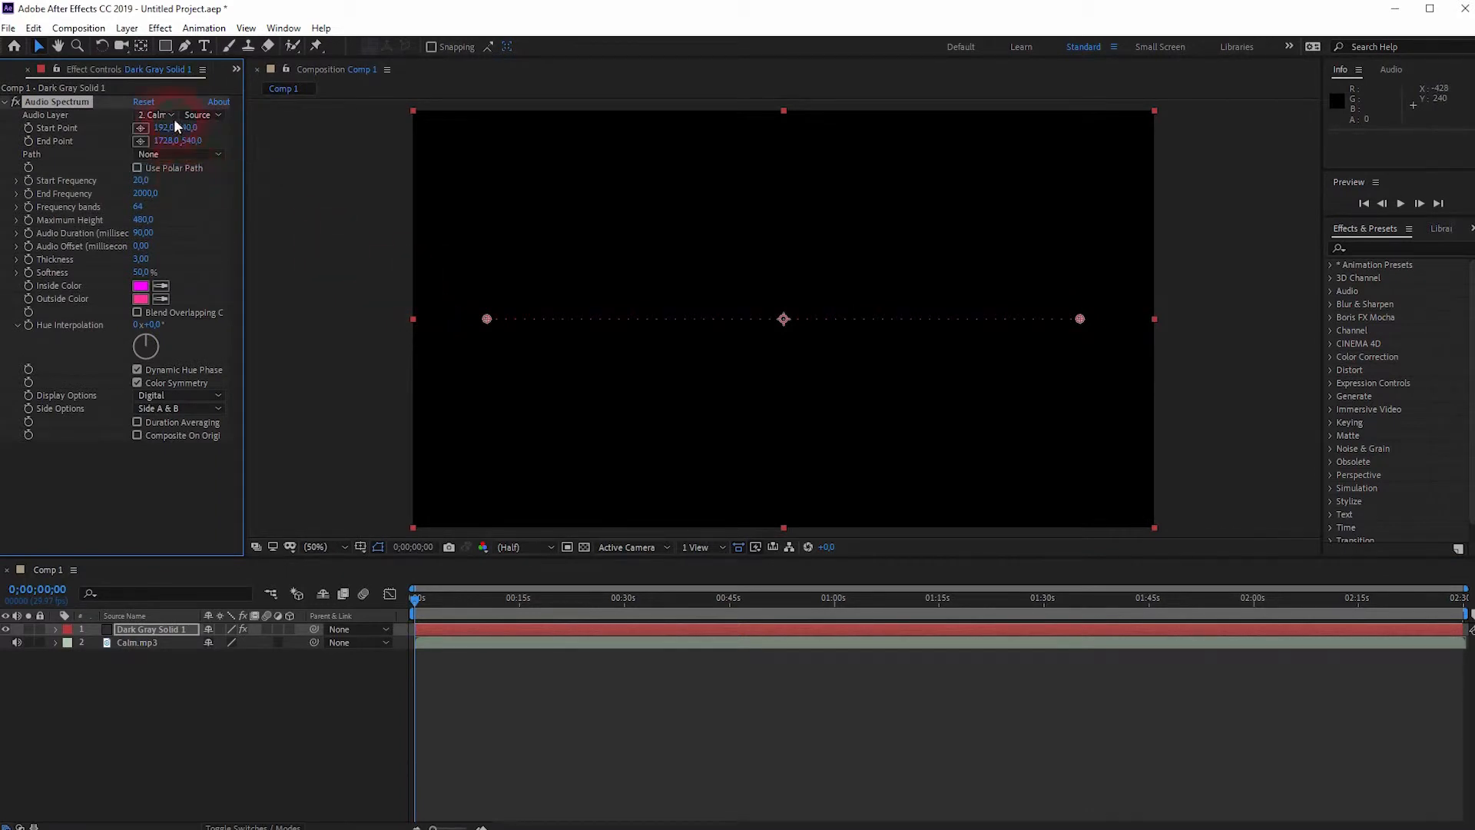
Step: At about 0;00;21;12, set the spectrum's Maximum Height to 2490 and its End Frequency to 1301
left_click_drag(415, 598, 566, 588)
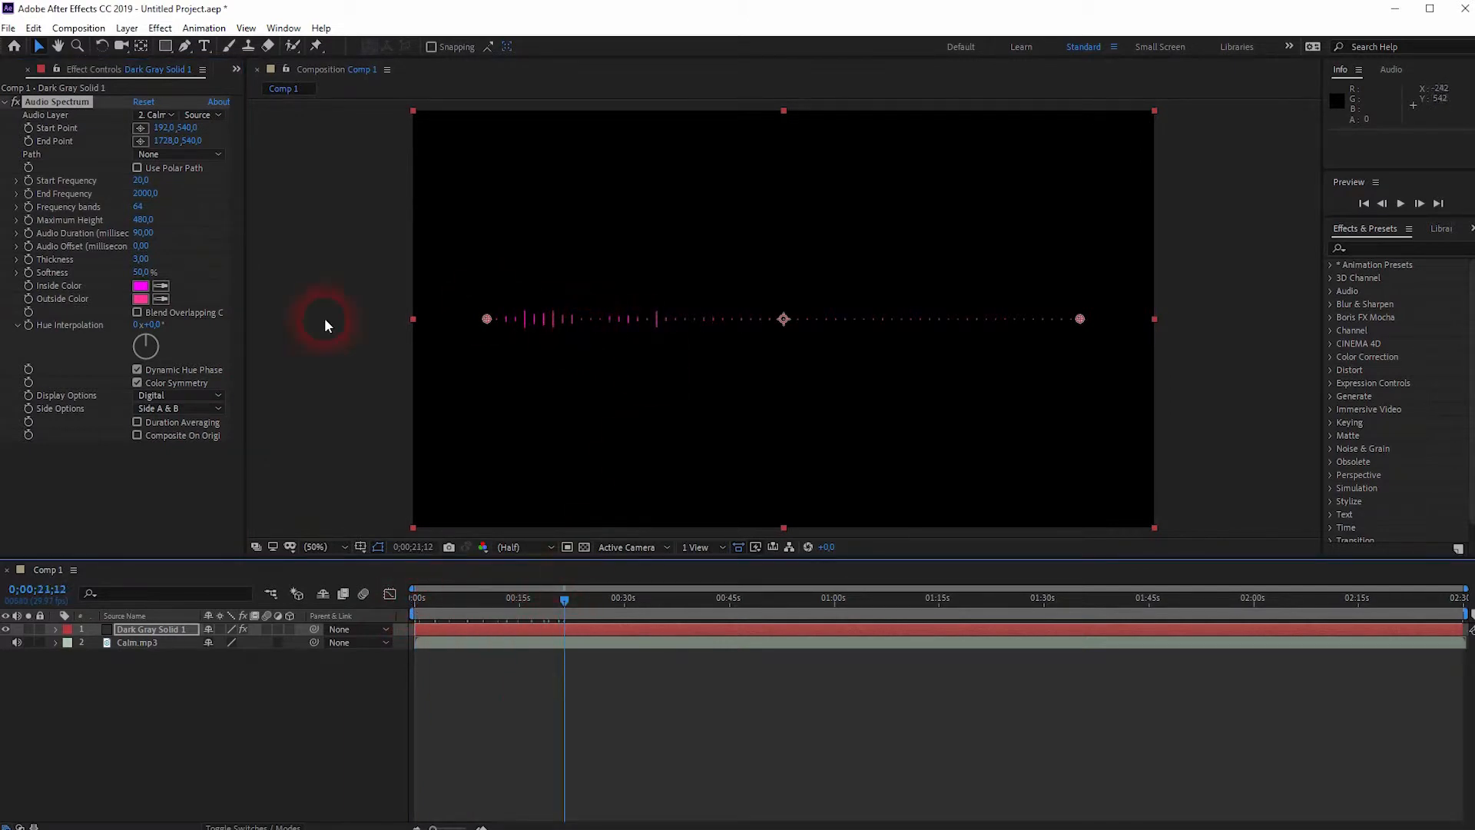
left_click_drag(144, 220, 165, 220)
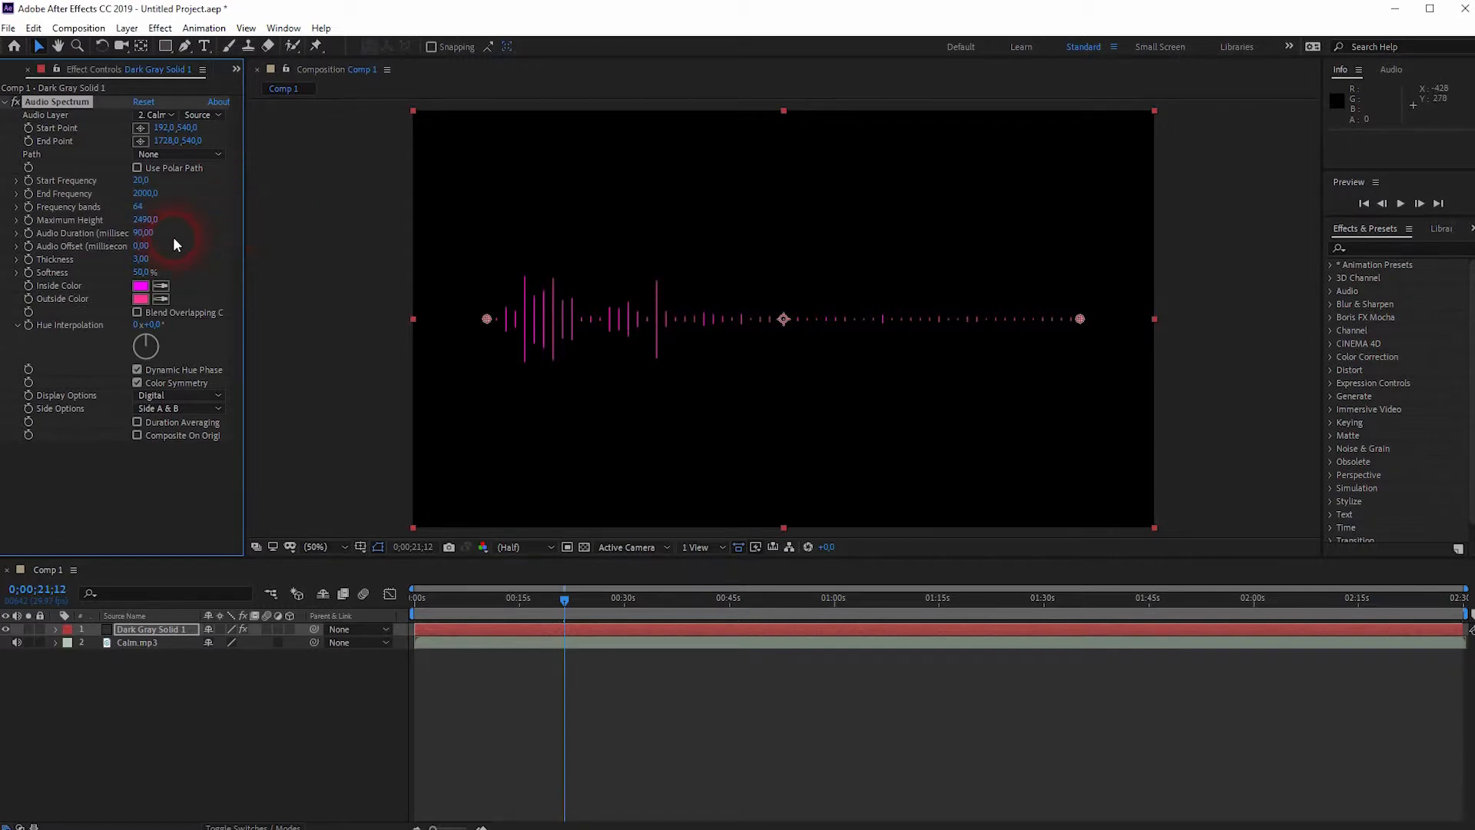
left_click_drag(154, 195, 137, 192)
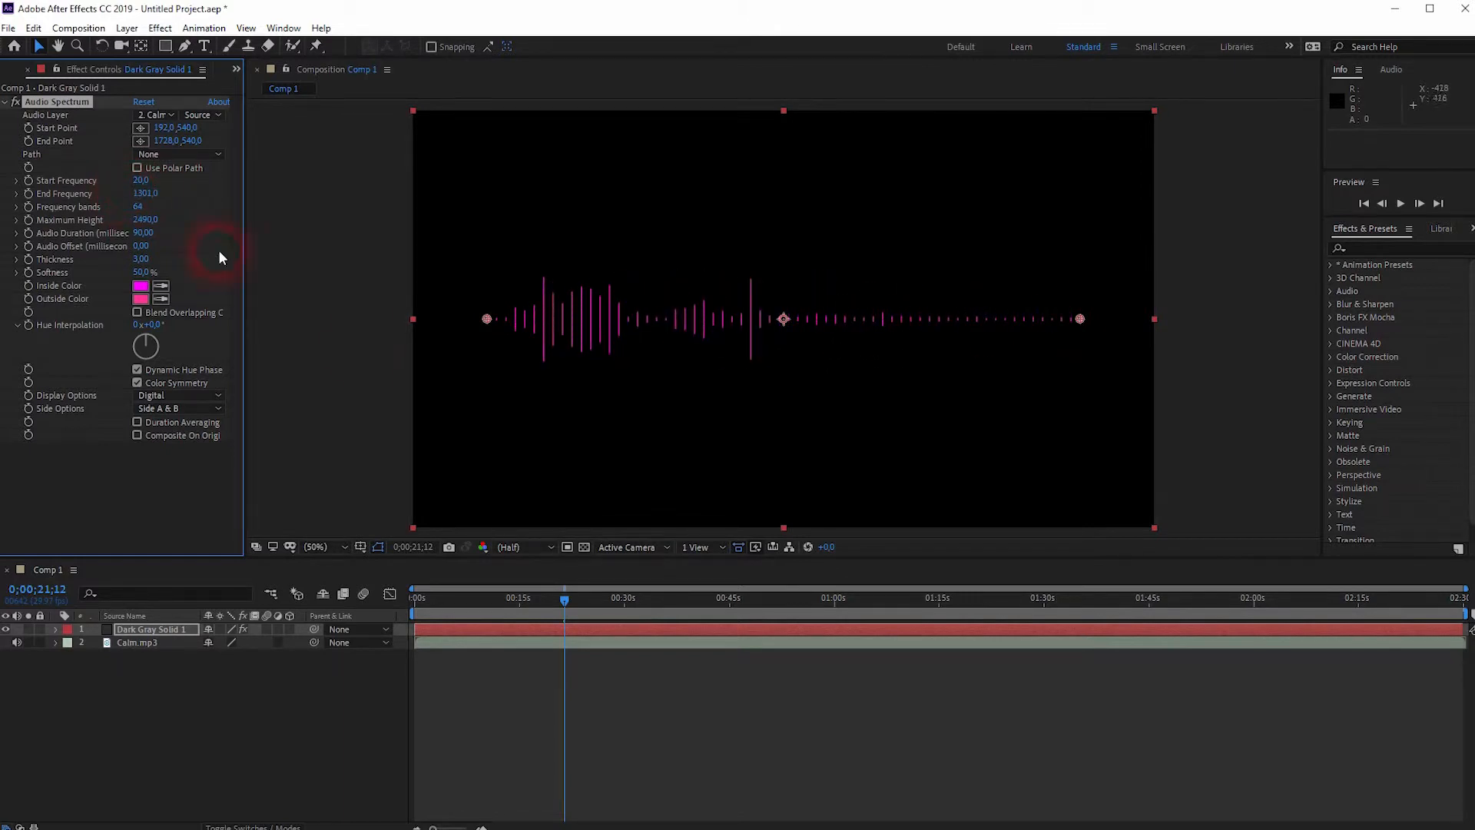
Step: Preview the spectrum's animation while lowering its Maximum Height to 1380, and return the playhead to the start of the composition
key("space")
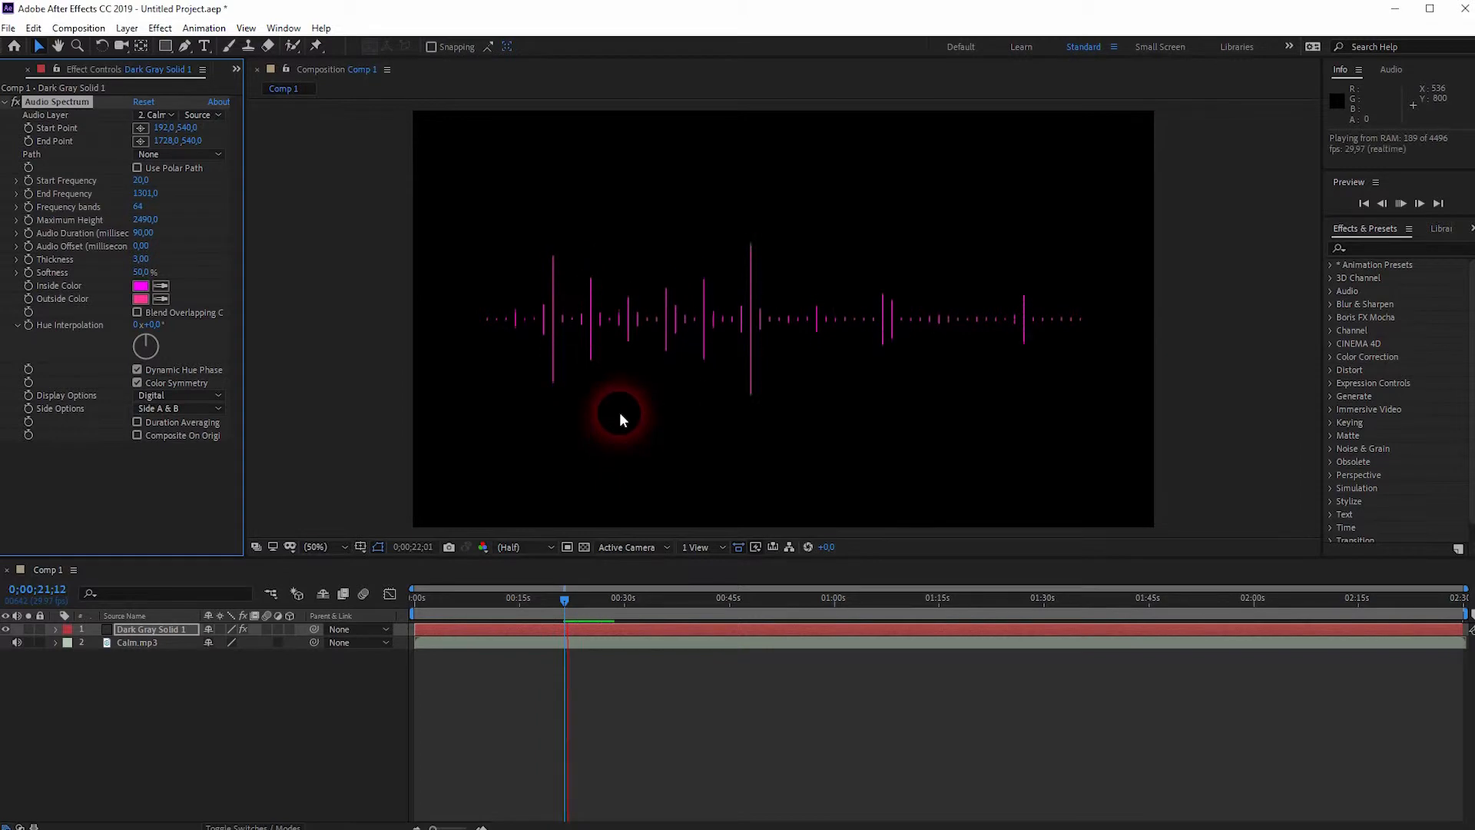
key("space")
left_click_drag(151, 222, 135, 224)
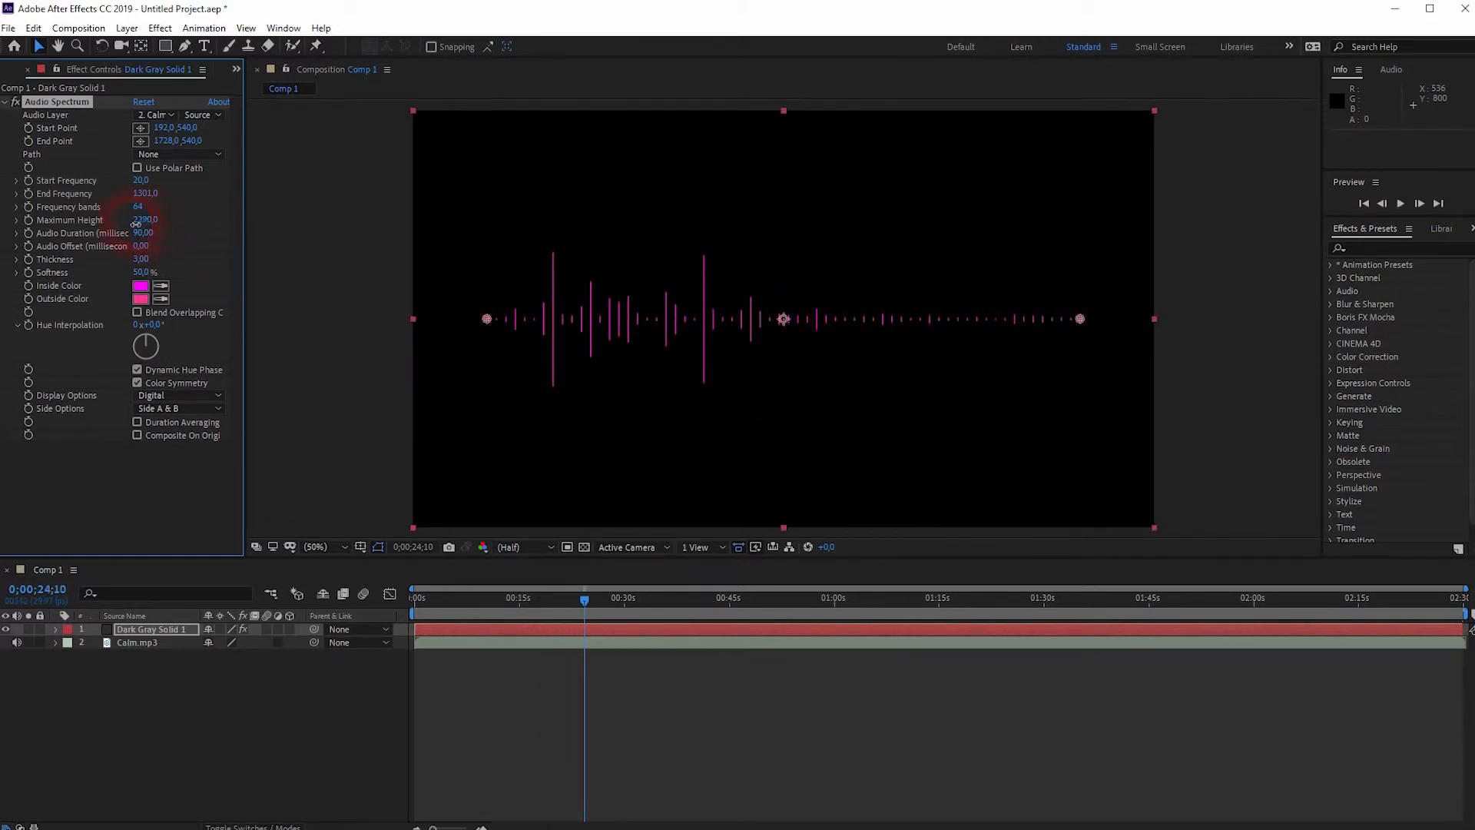
key("space")
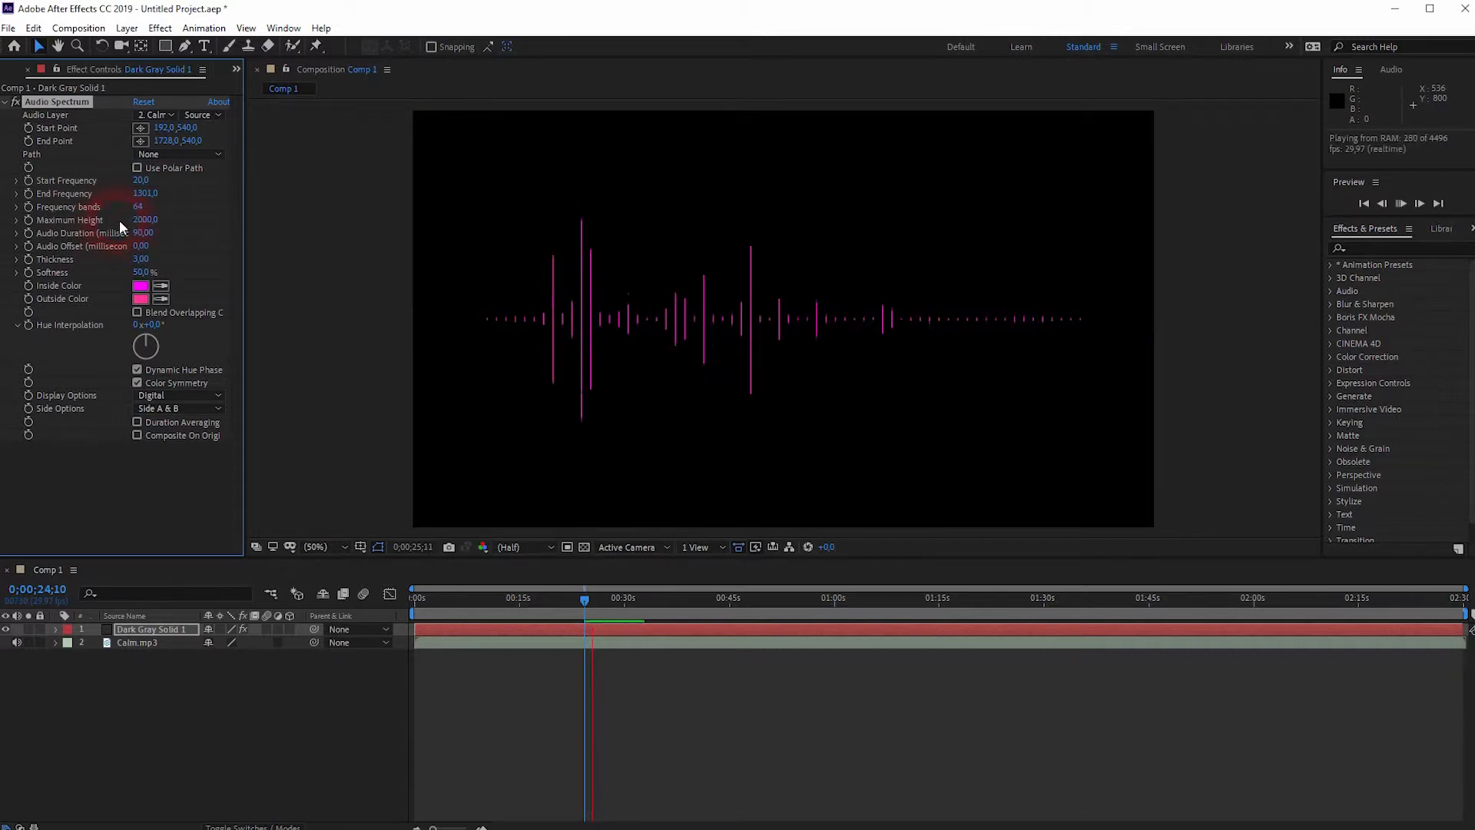
key("space")
left_click_drag(145, 222, 131, 222)
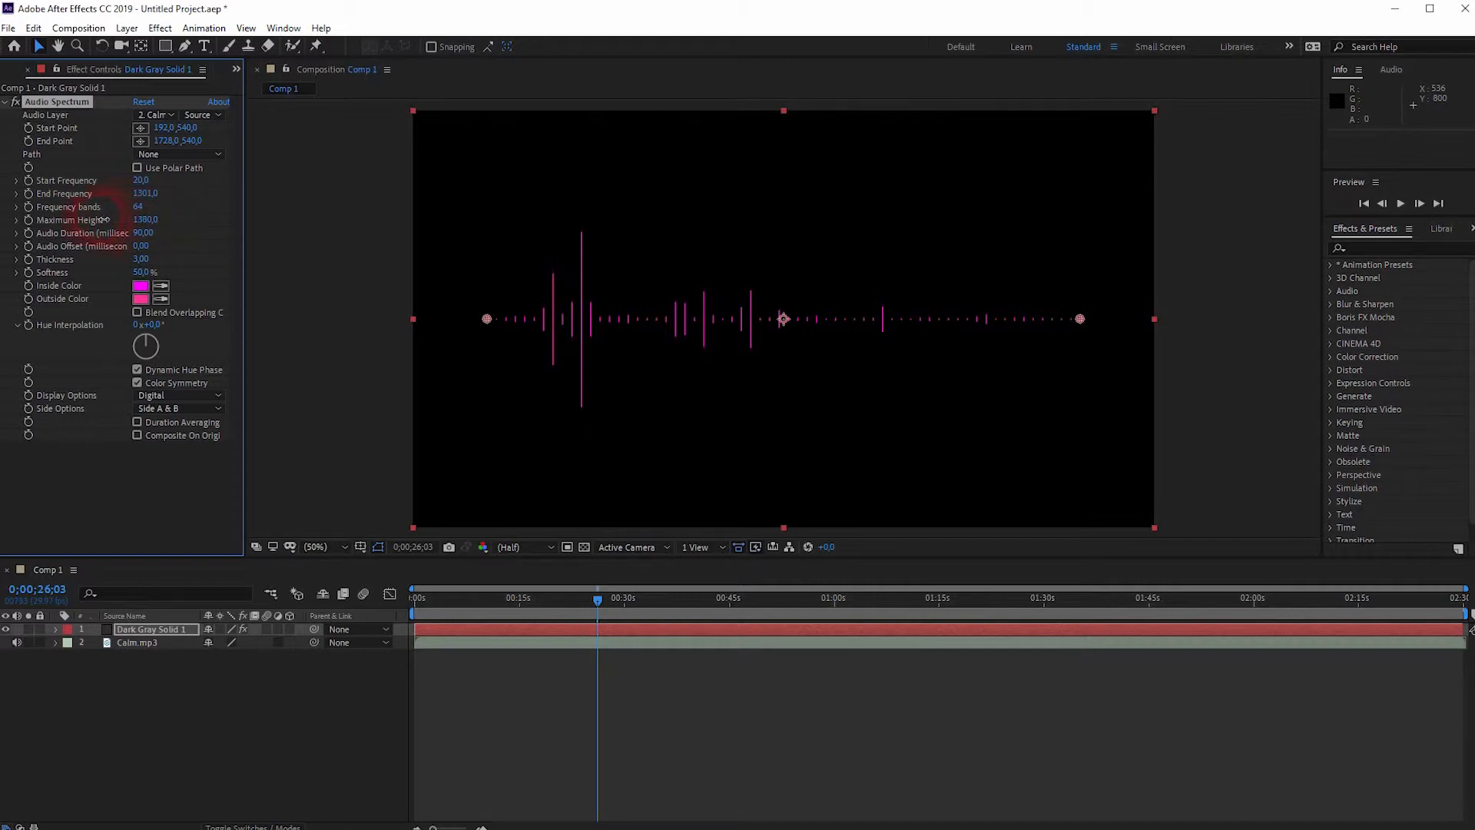
key("space")
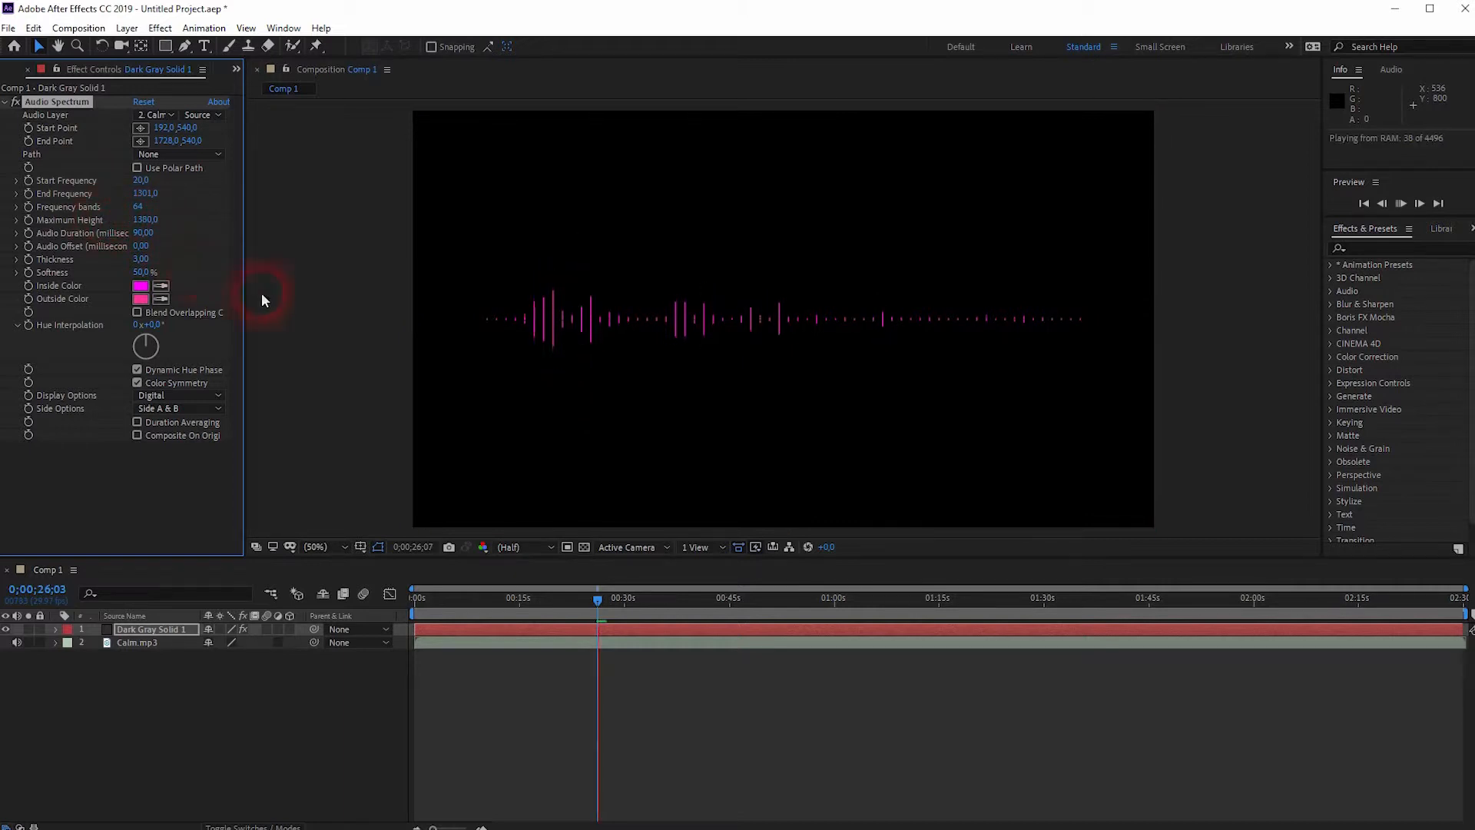
left_click(821, 483)
left_click_drag(639, 597, 376, 645)
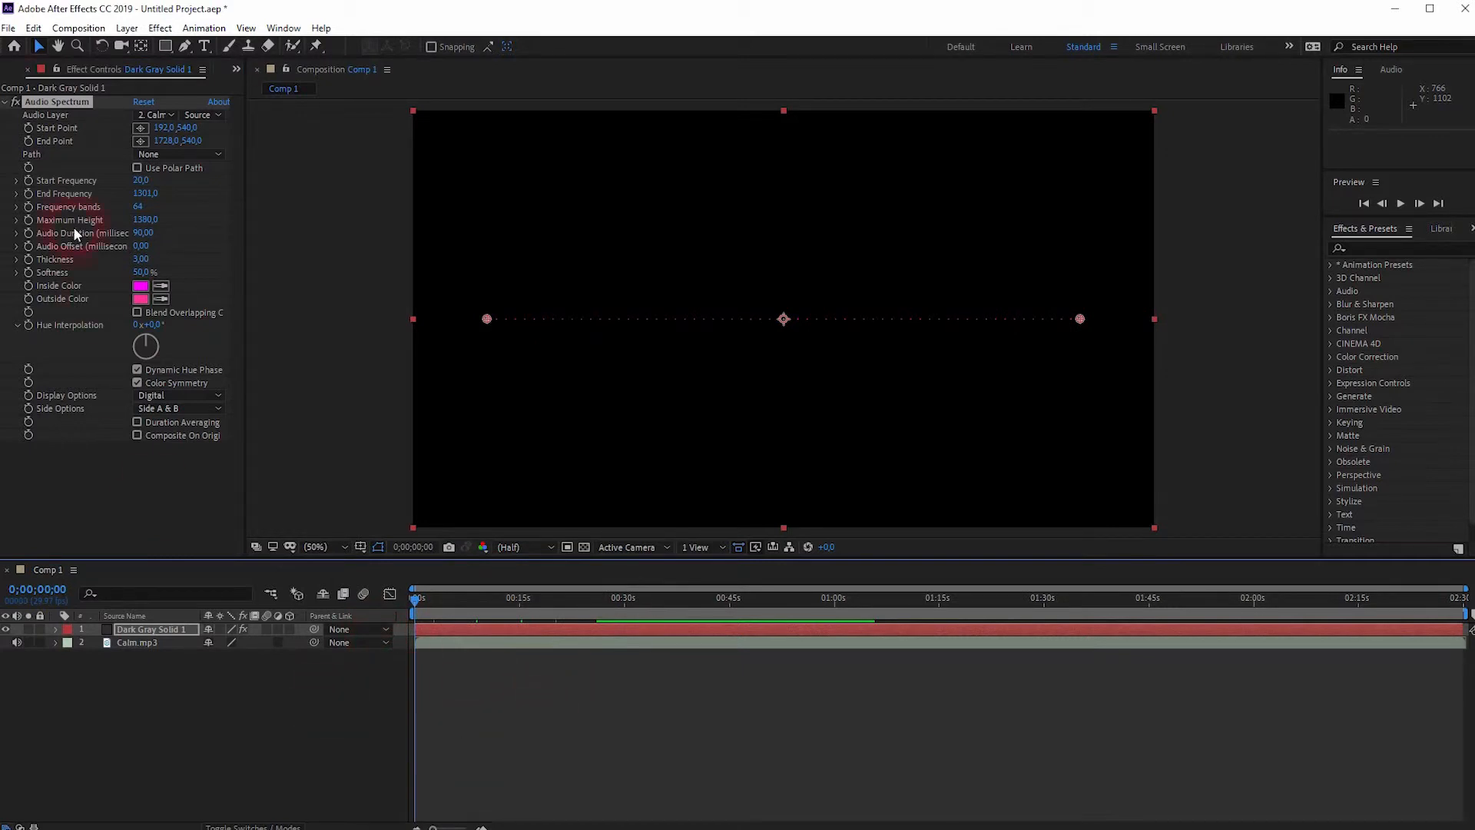
Step: Add Comp 1 to the Render Queue and bring up its render entry
left_click(9, 28)
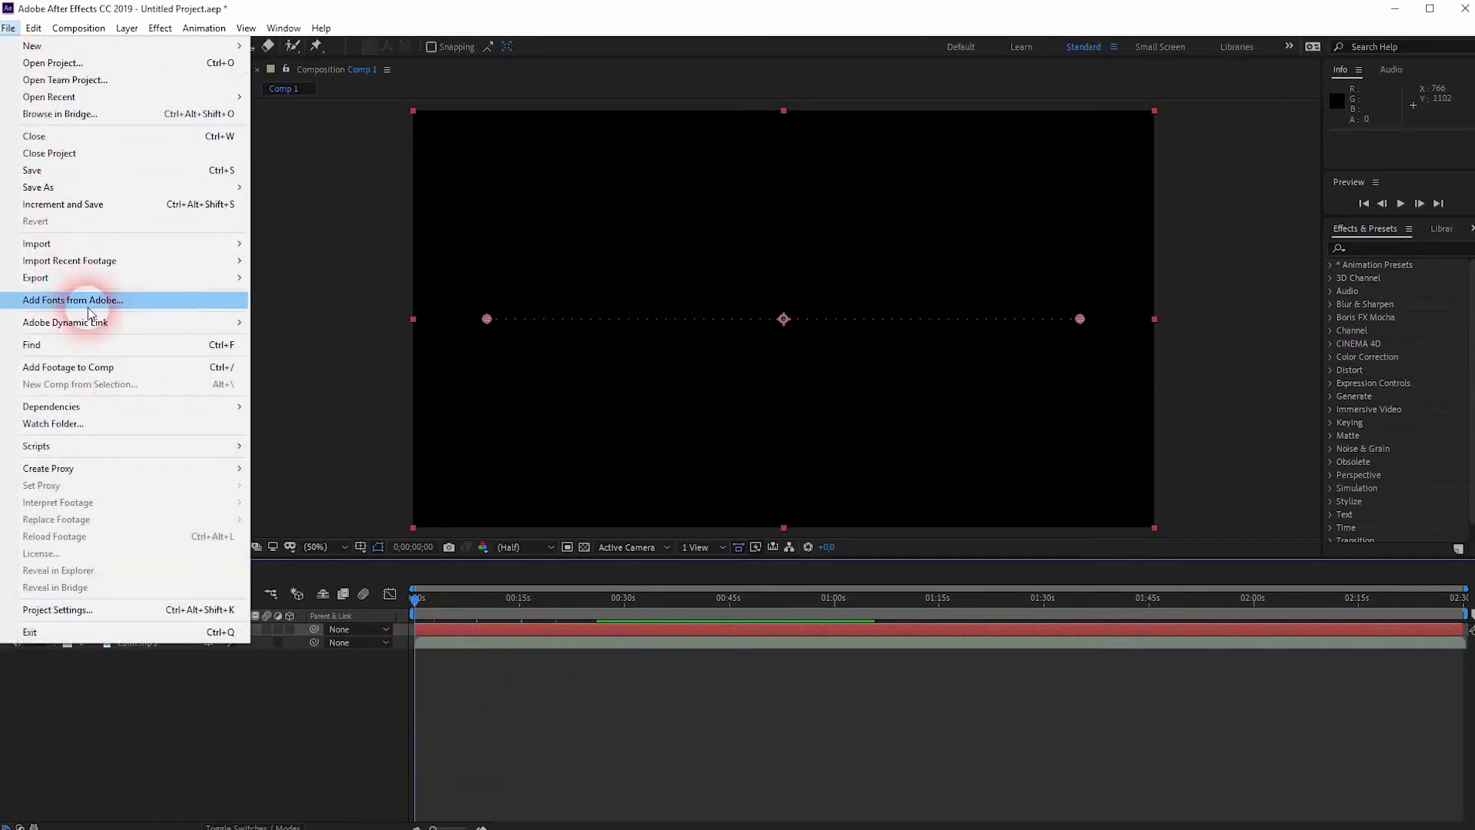
mouse_move(201, 277)
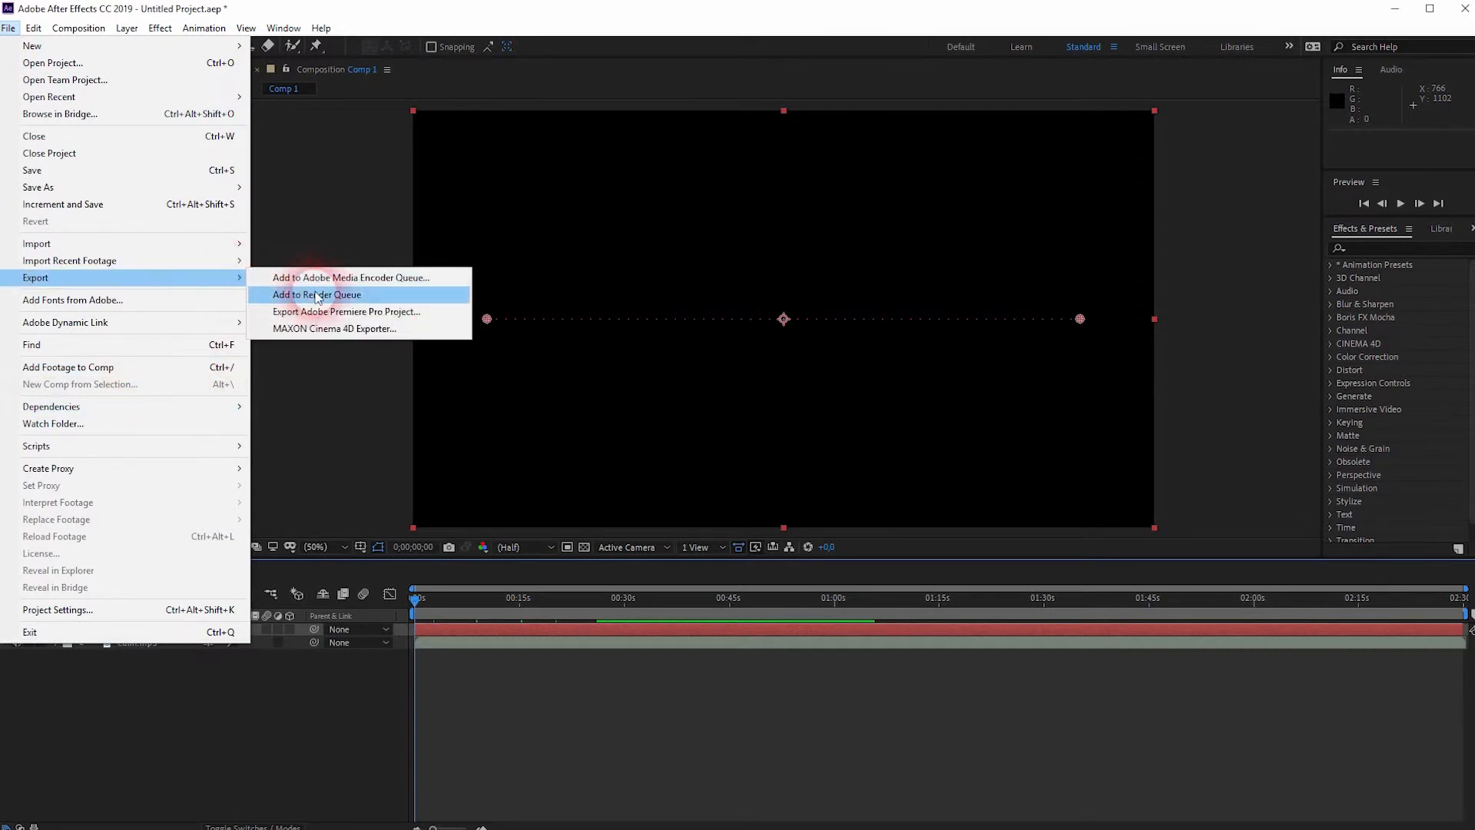
left_click(379, 293)
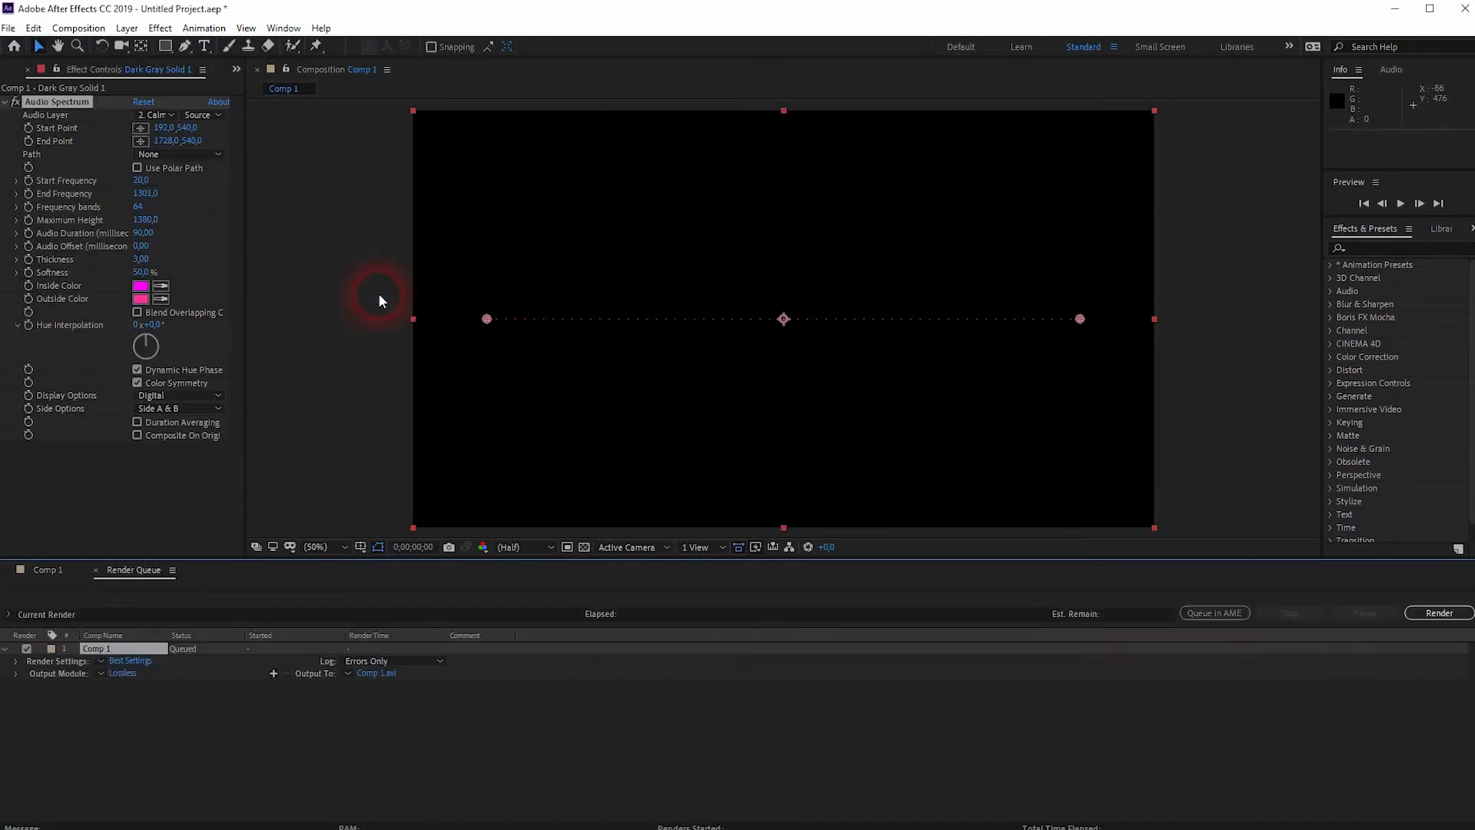
left_click(49, 569)
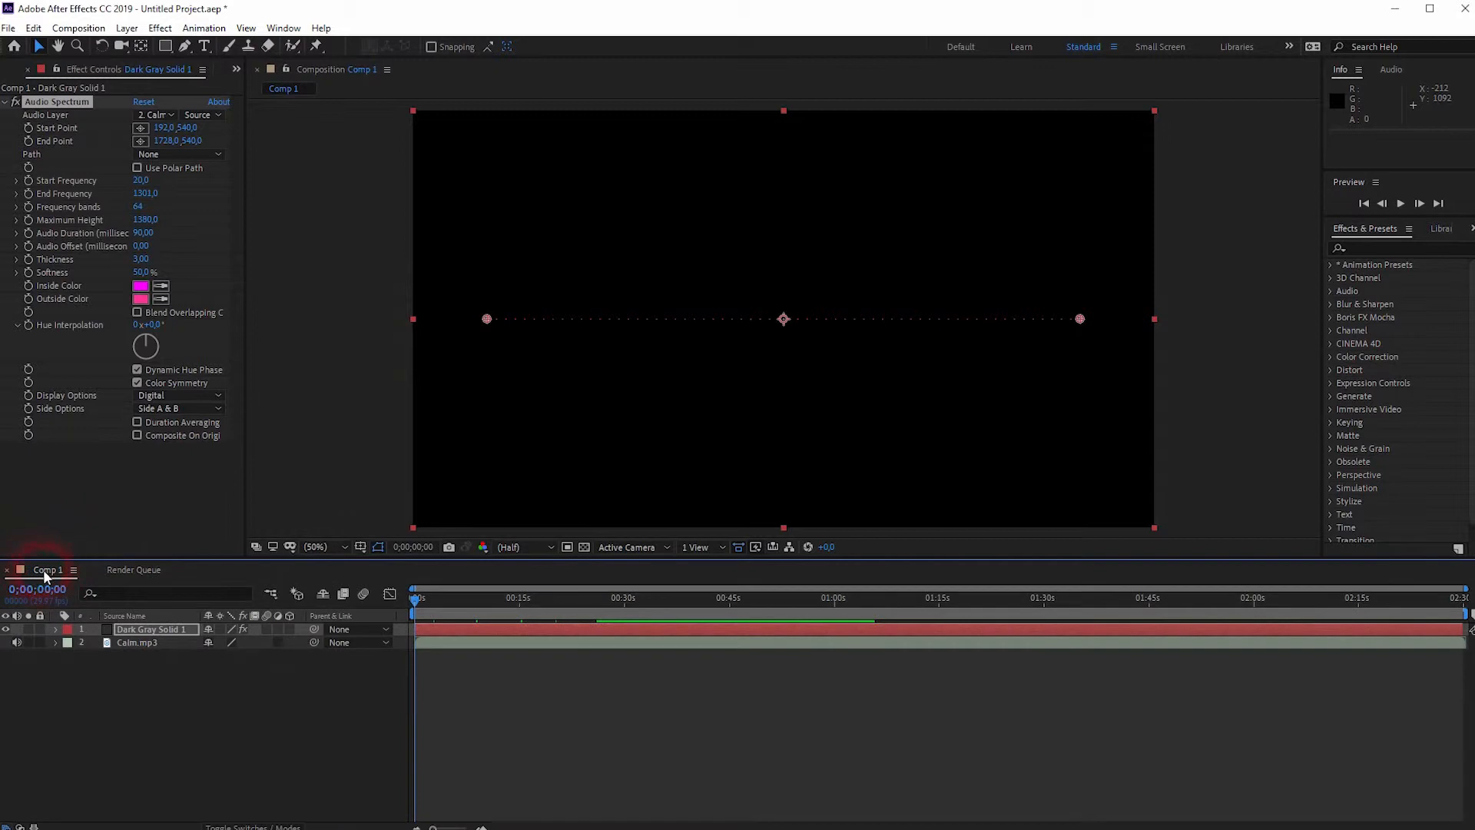
left_click(138, 569)
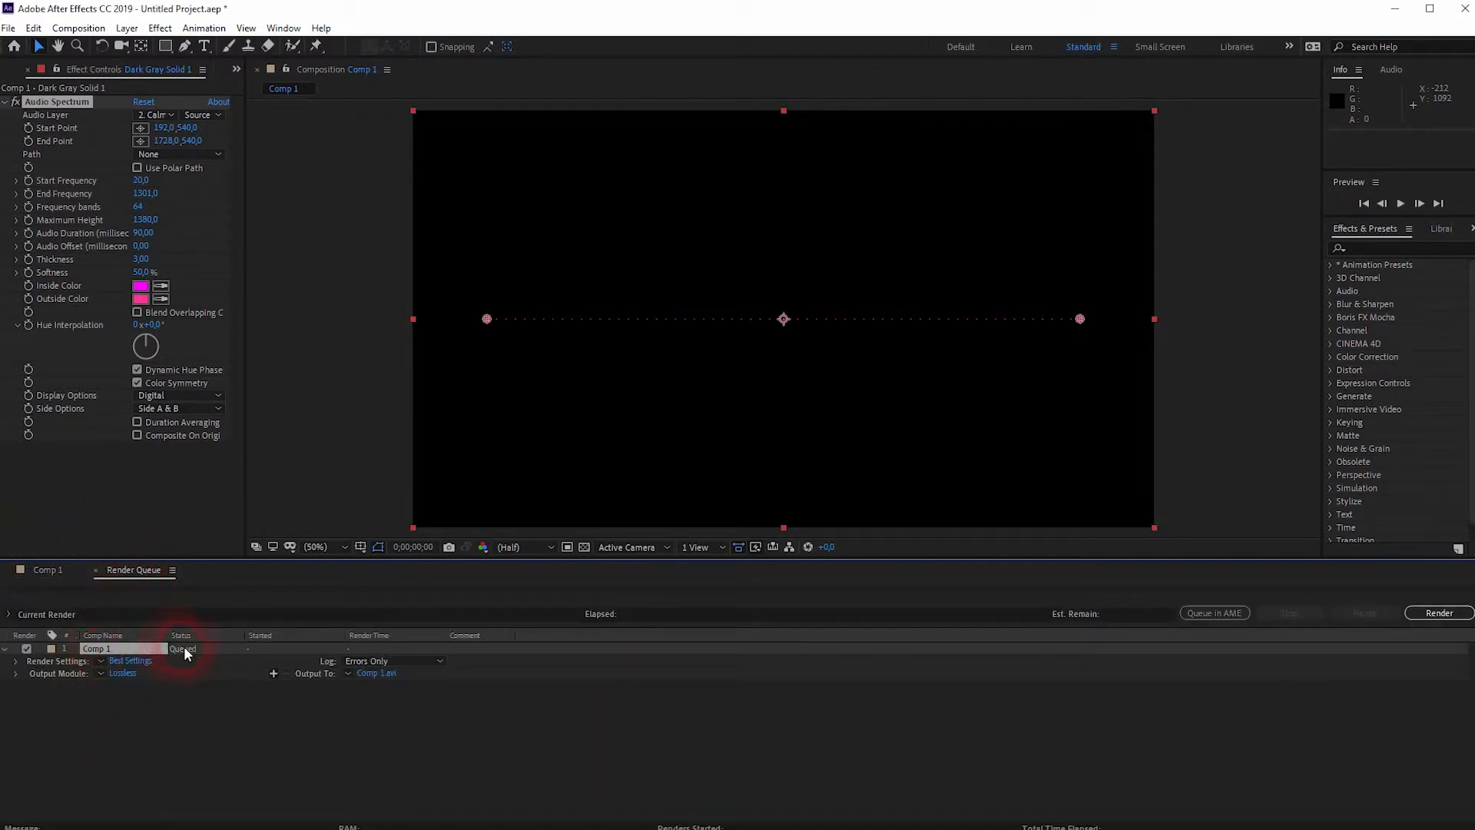
Step: Set the output module's video channels to RGB + Alpha, keeping the AVI format
left_click(121, 673)
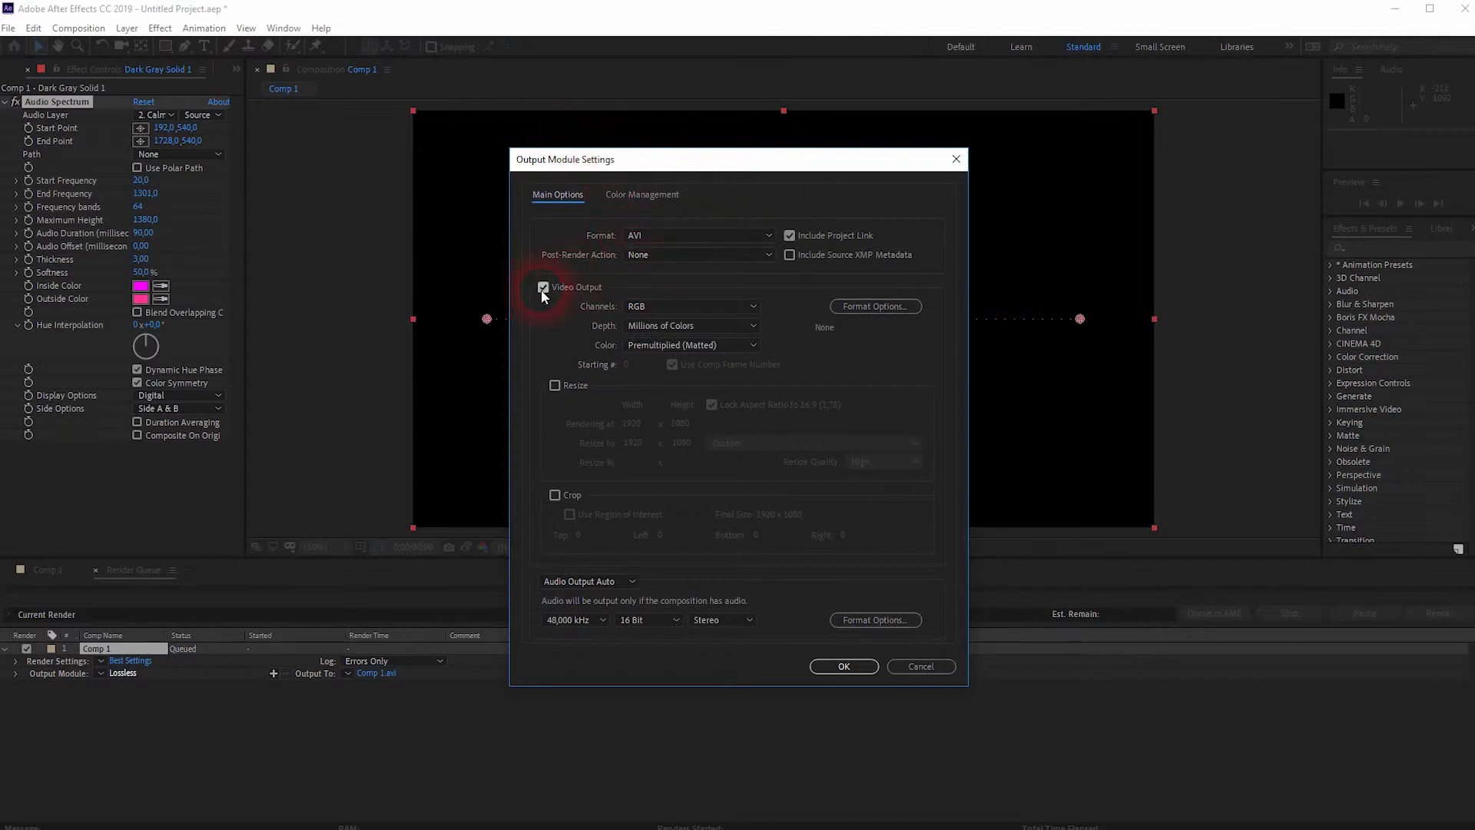
left_click(706, 307)
left_click(687, 352)
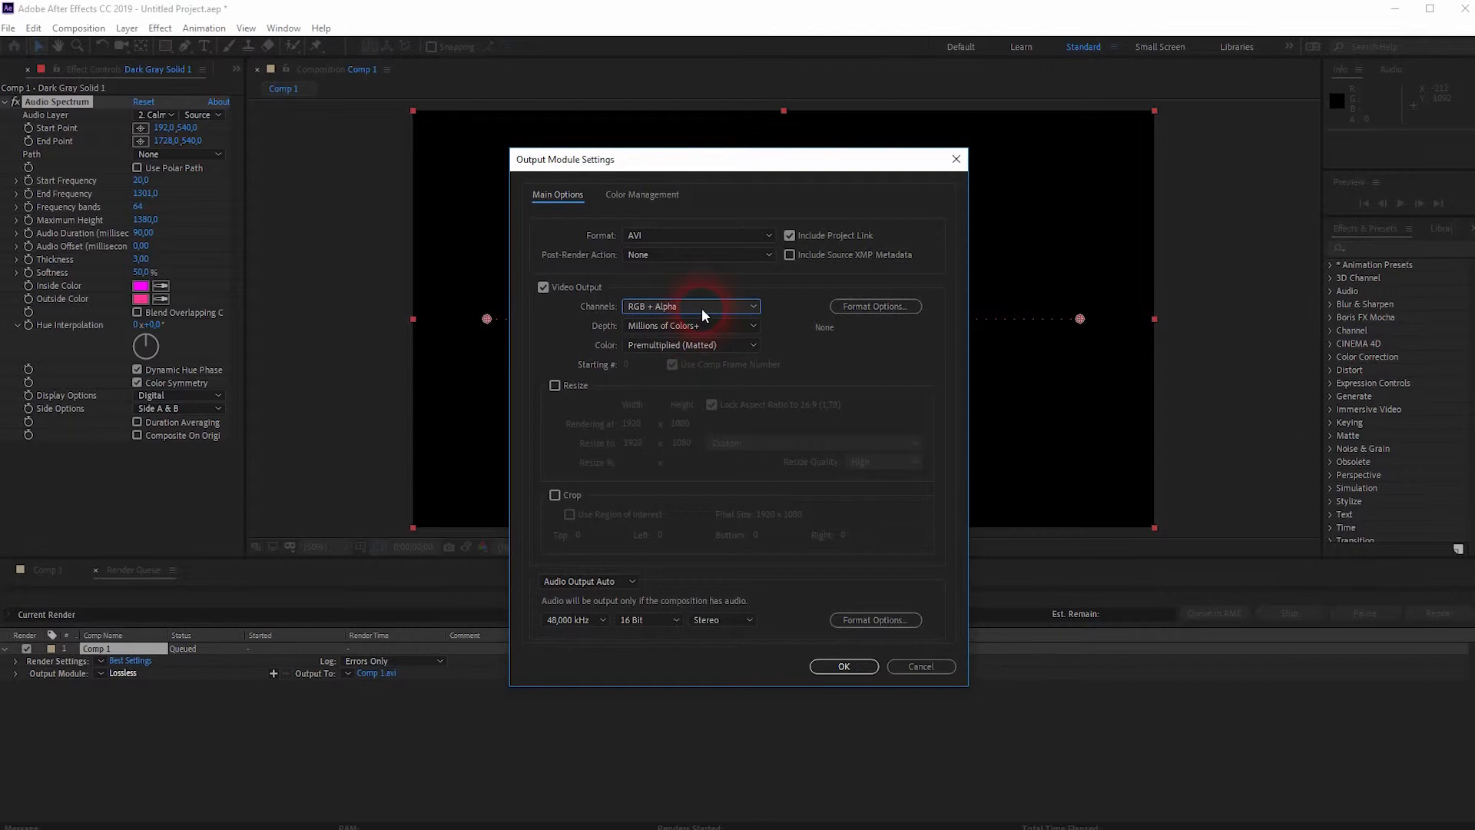
left_click(843, 666)
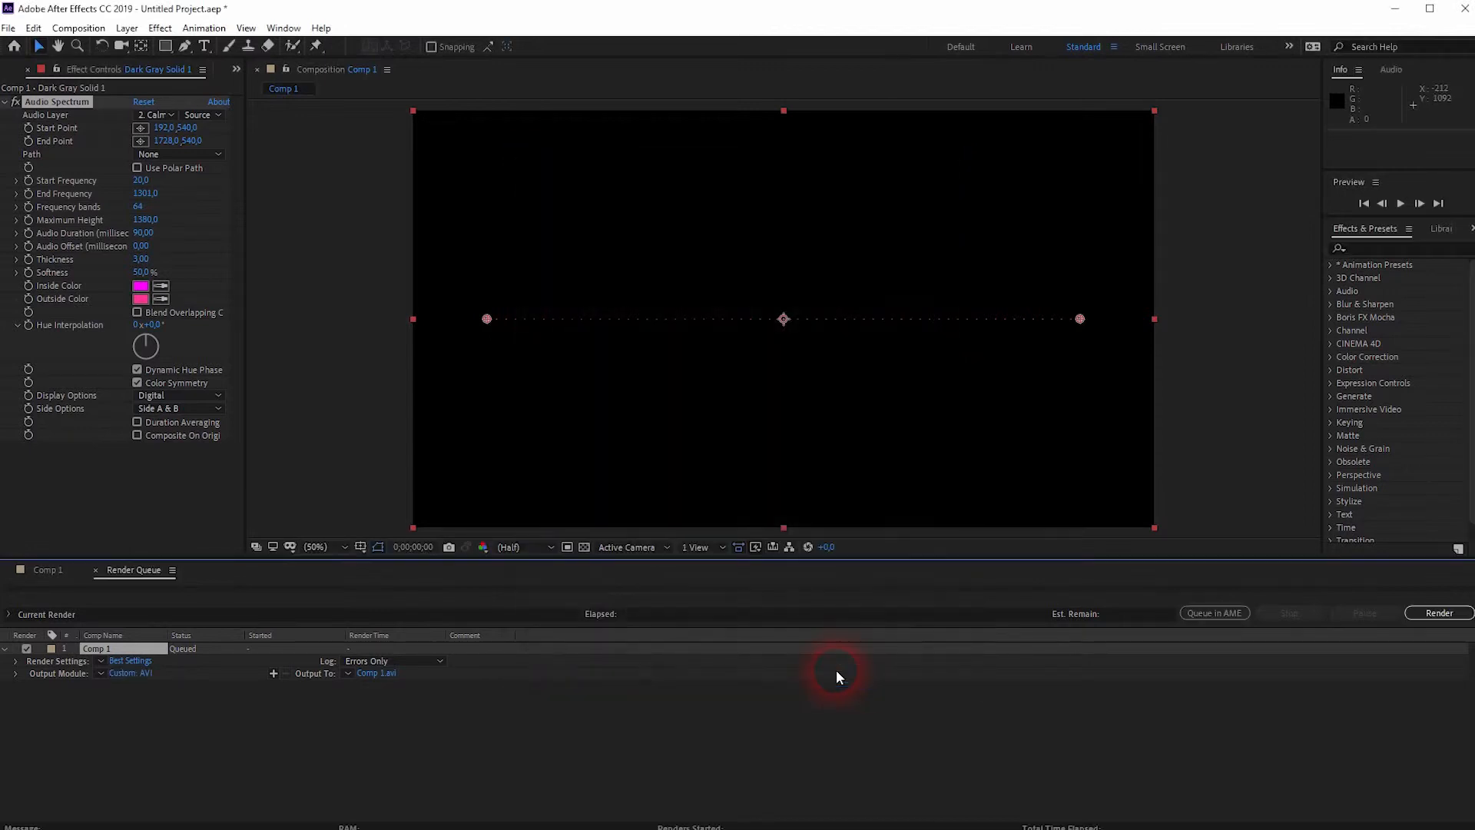
Step: Set the output to Comp 1.avi with the Comp Folder and Name template, saved in subfolder Comp 1, and start the render
left_click(346, 675)
left_click(425, 708)
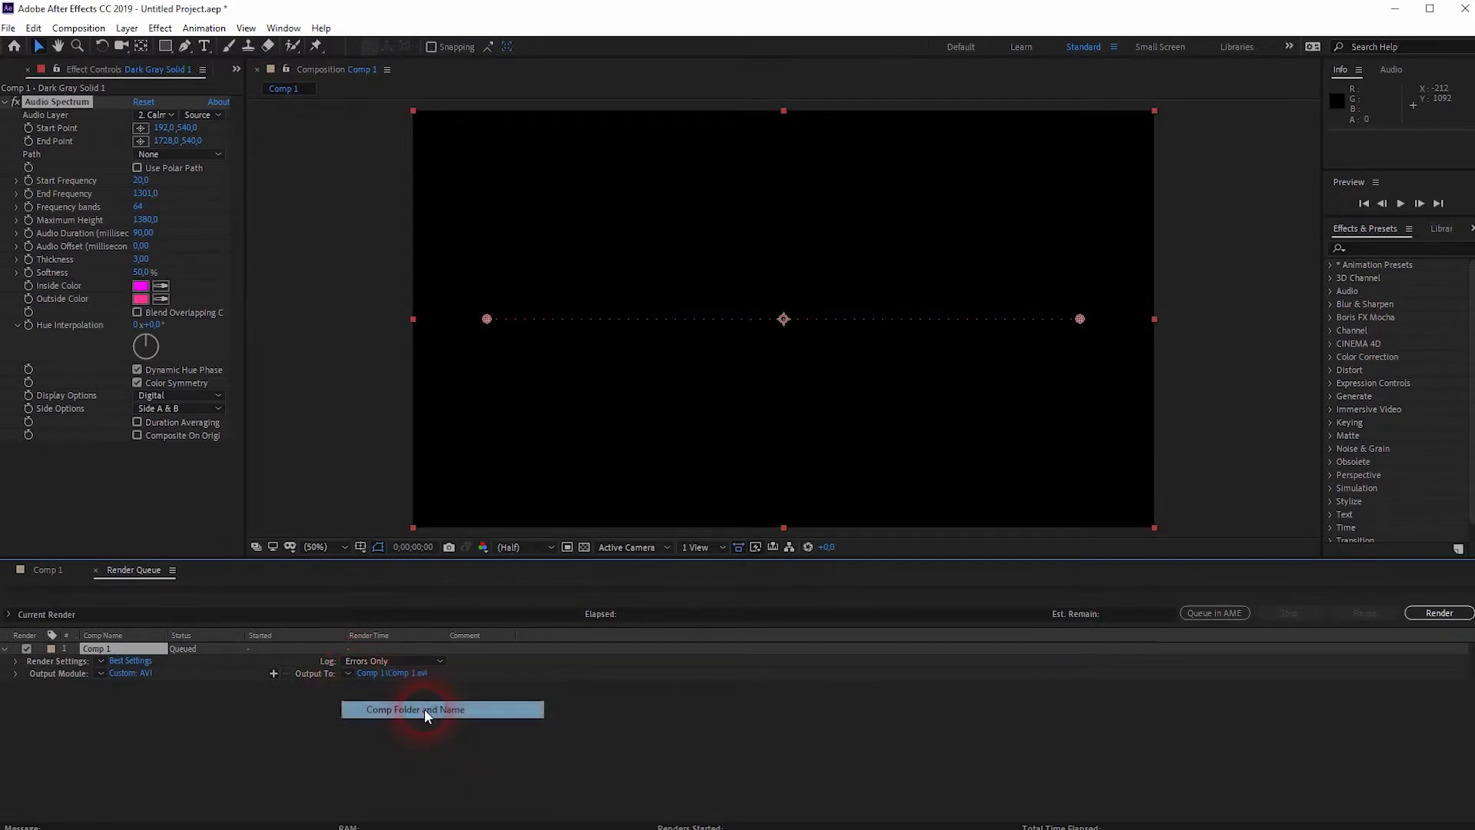
left_click(393, 672)
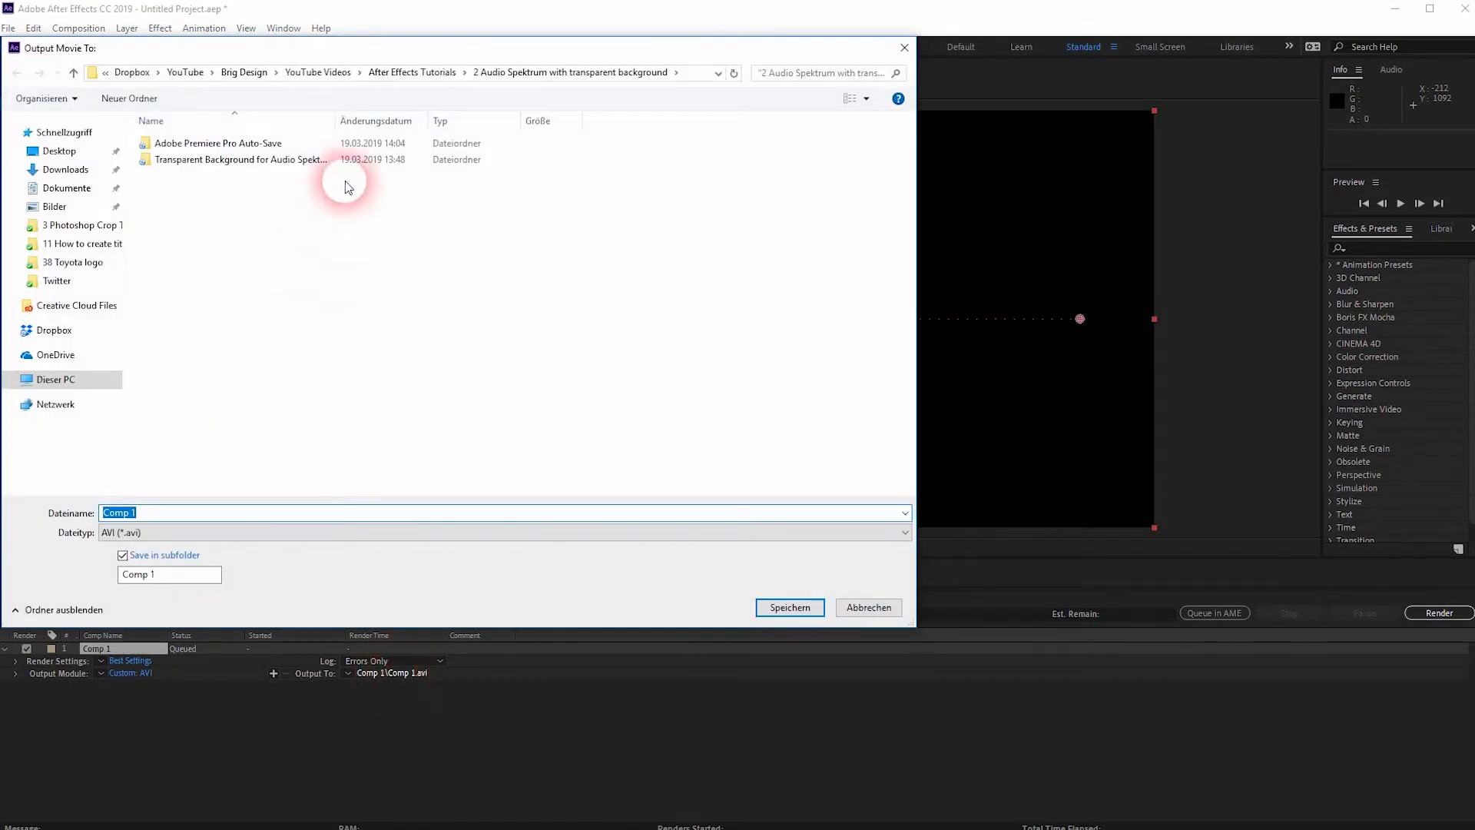
left_click(332, 362)
left_click(794, 607)
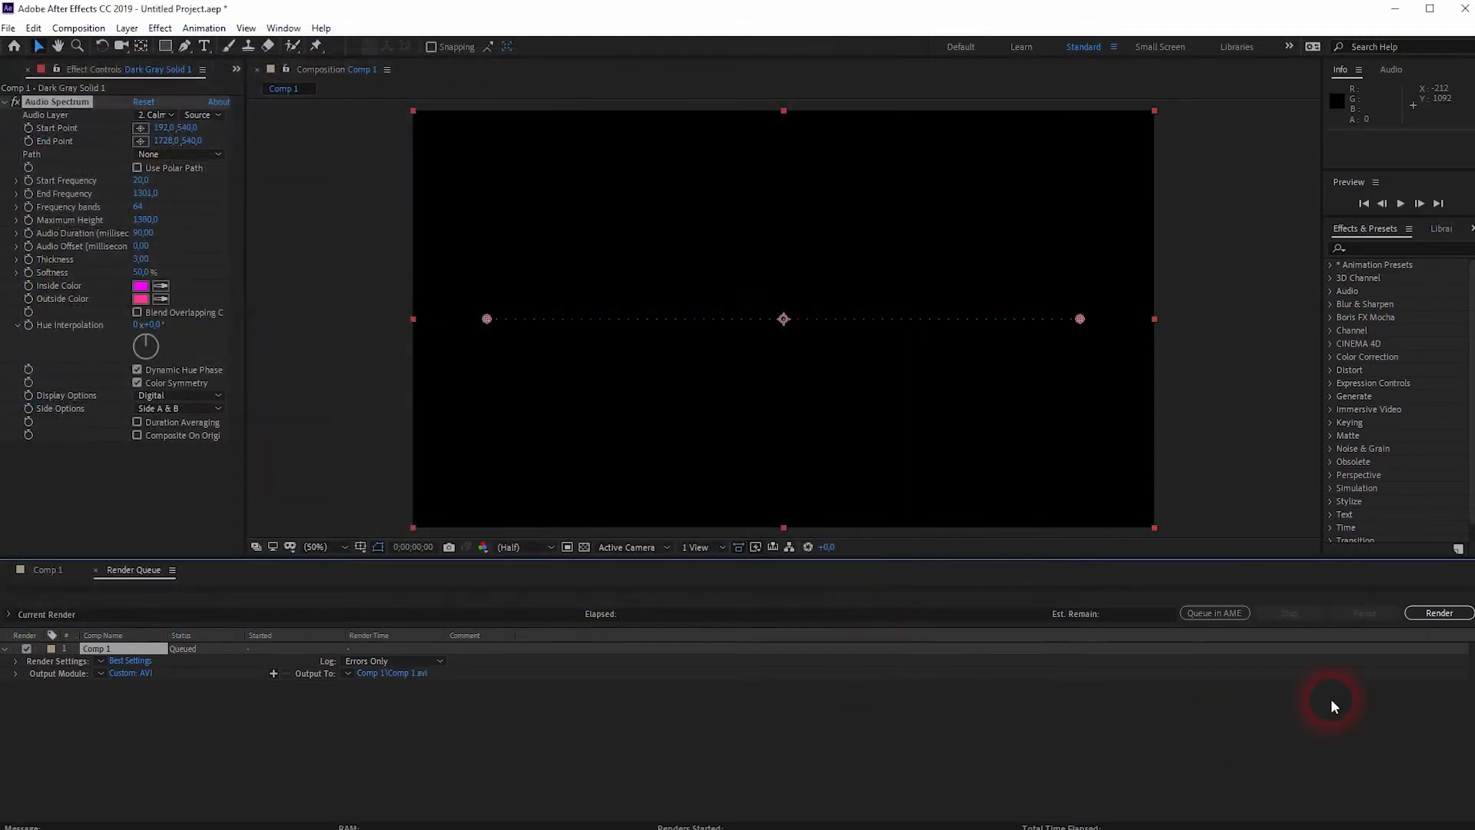
left_click(1444, 617)
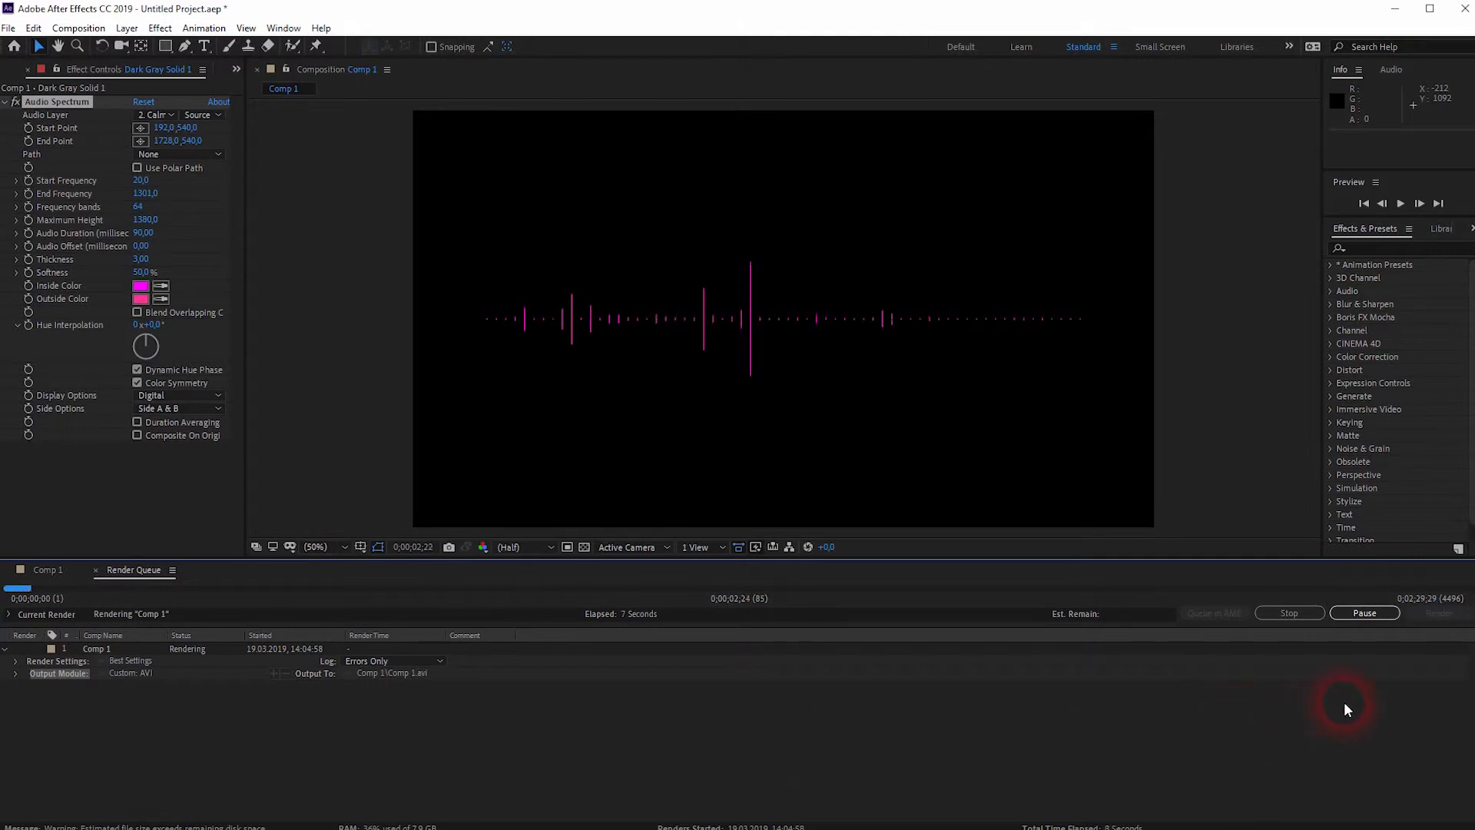
Step: Pause the running render of Comp 1
left_click(1365, 613)
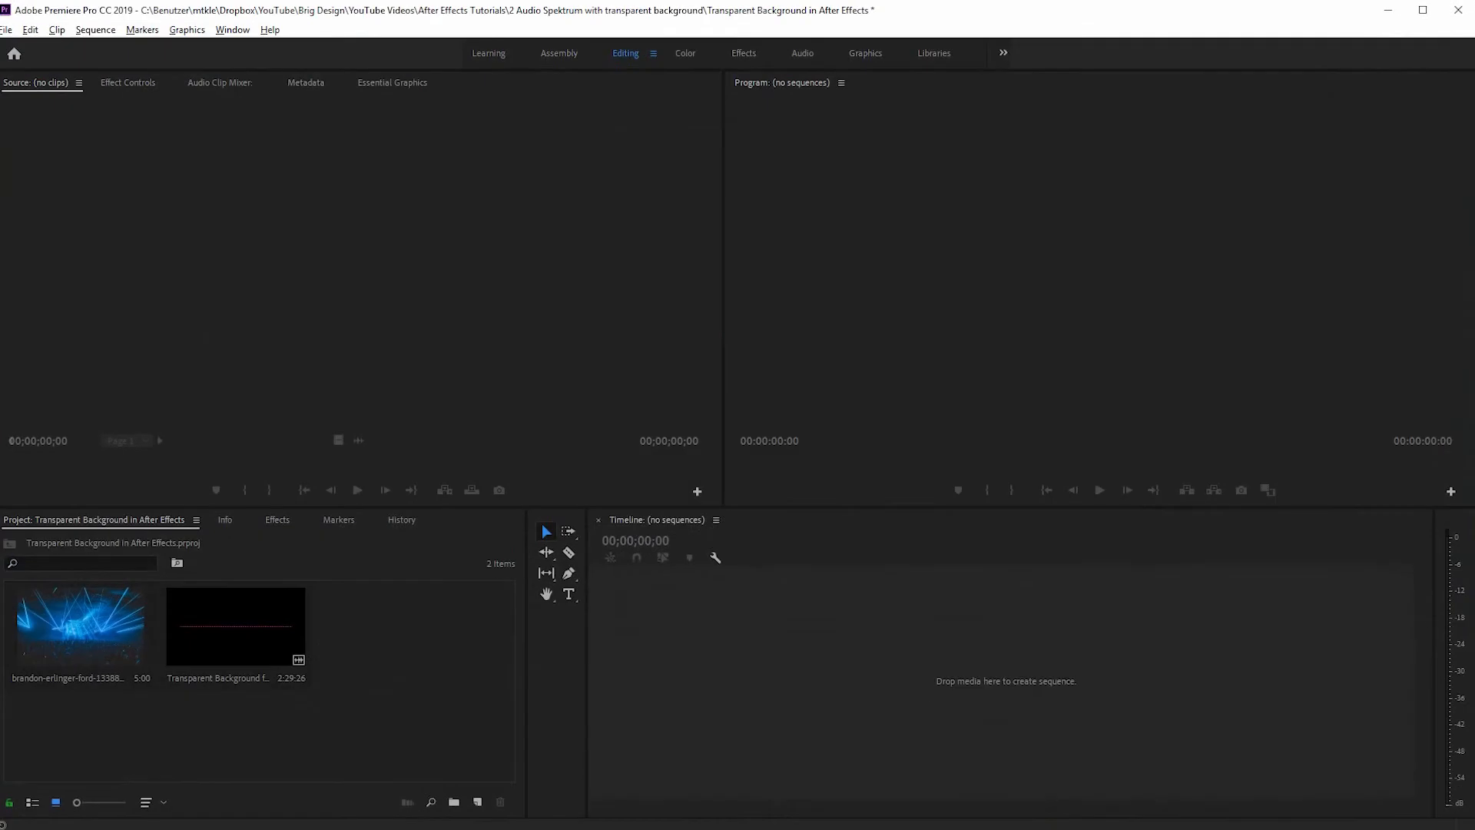
Step: Switch to Premiere Pro and create a new sequence from the brandon-erlinger-ford concert image
left_click(242, 621)
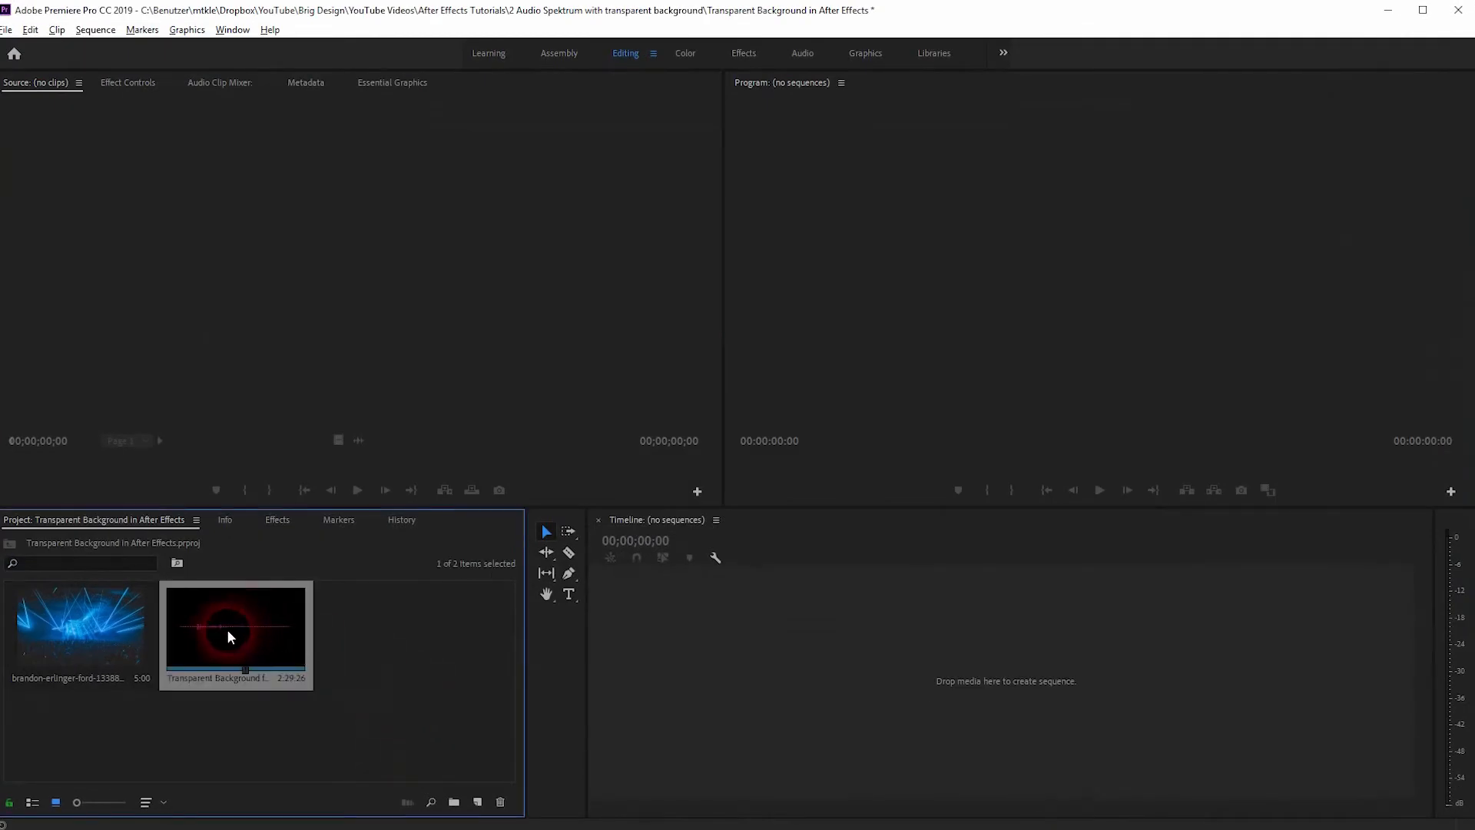
left_click(115, 629)
left_click_drag(67, 633, 763, 673)
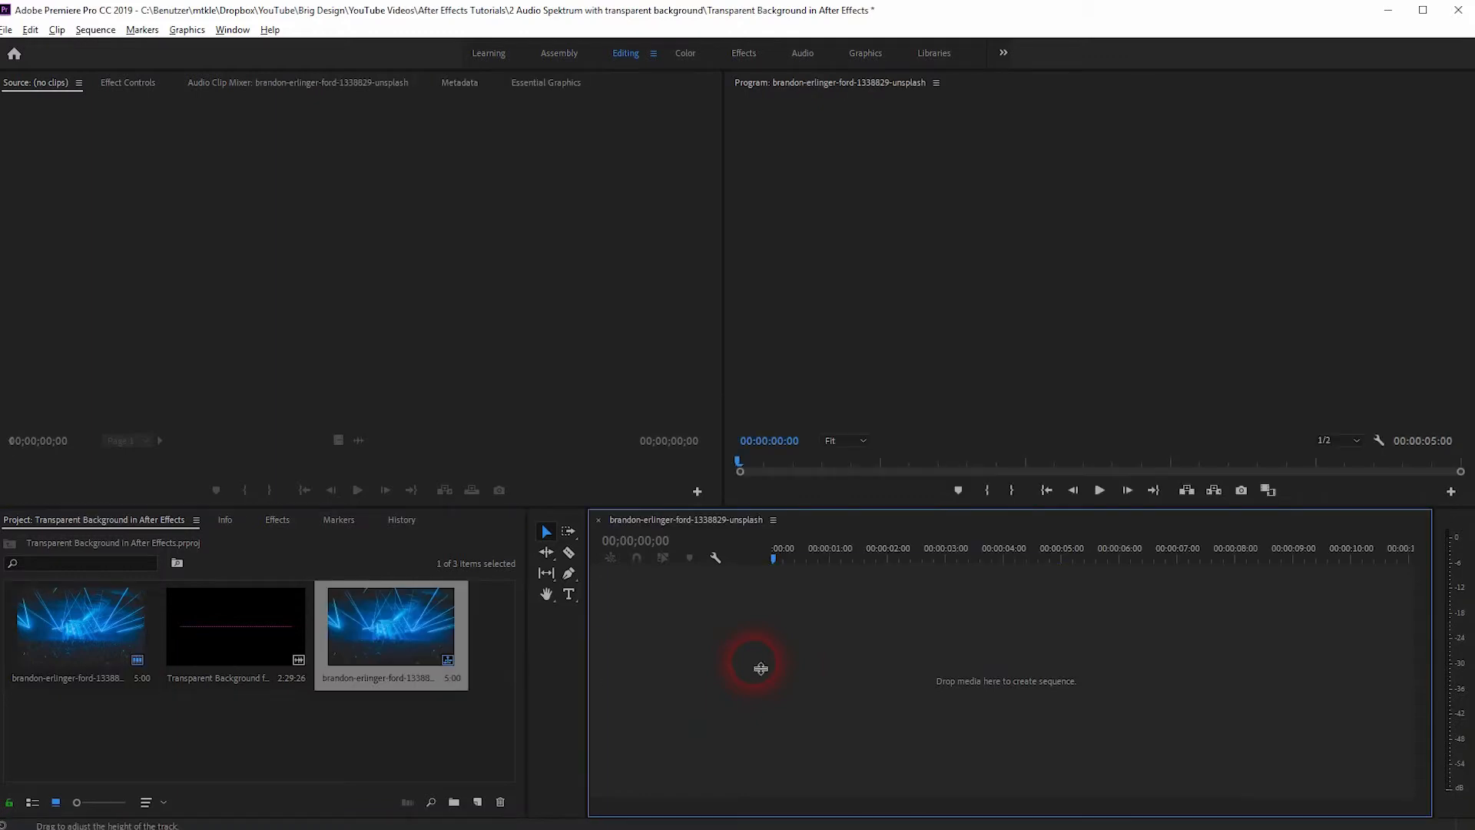
Step: Open Transparent Background for Audio Spektrum.avi in the source monitor and place it on V2 above the image, starting at the sequence's beginning
left_click(216, 631)
double_click(216, 632)
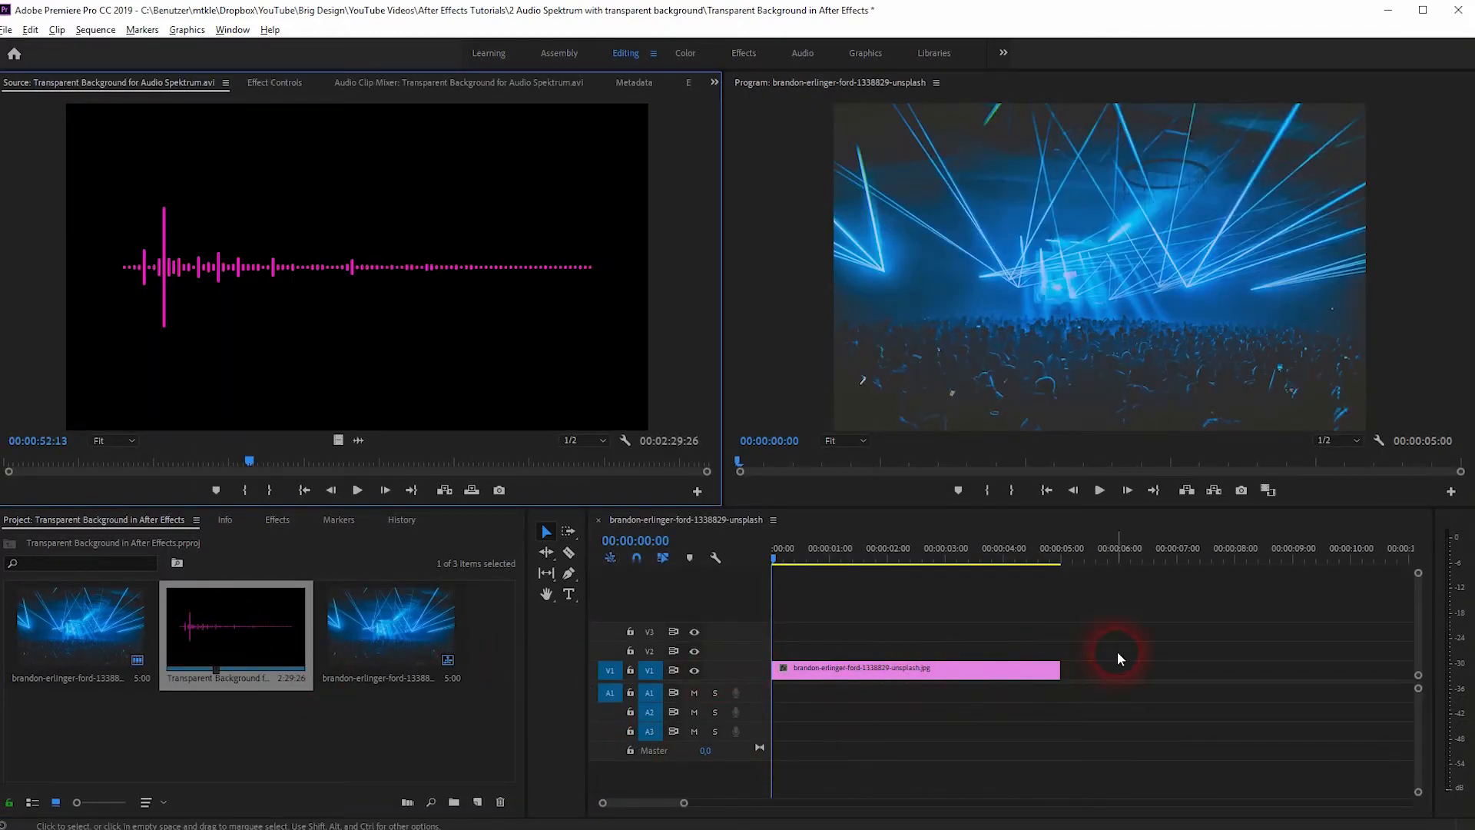
left_click_drag(210, 626, 756, 722)
left_click(813, 721)
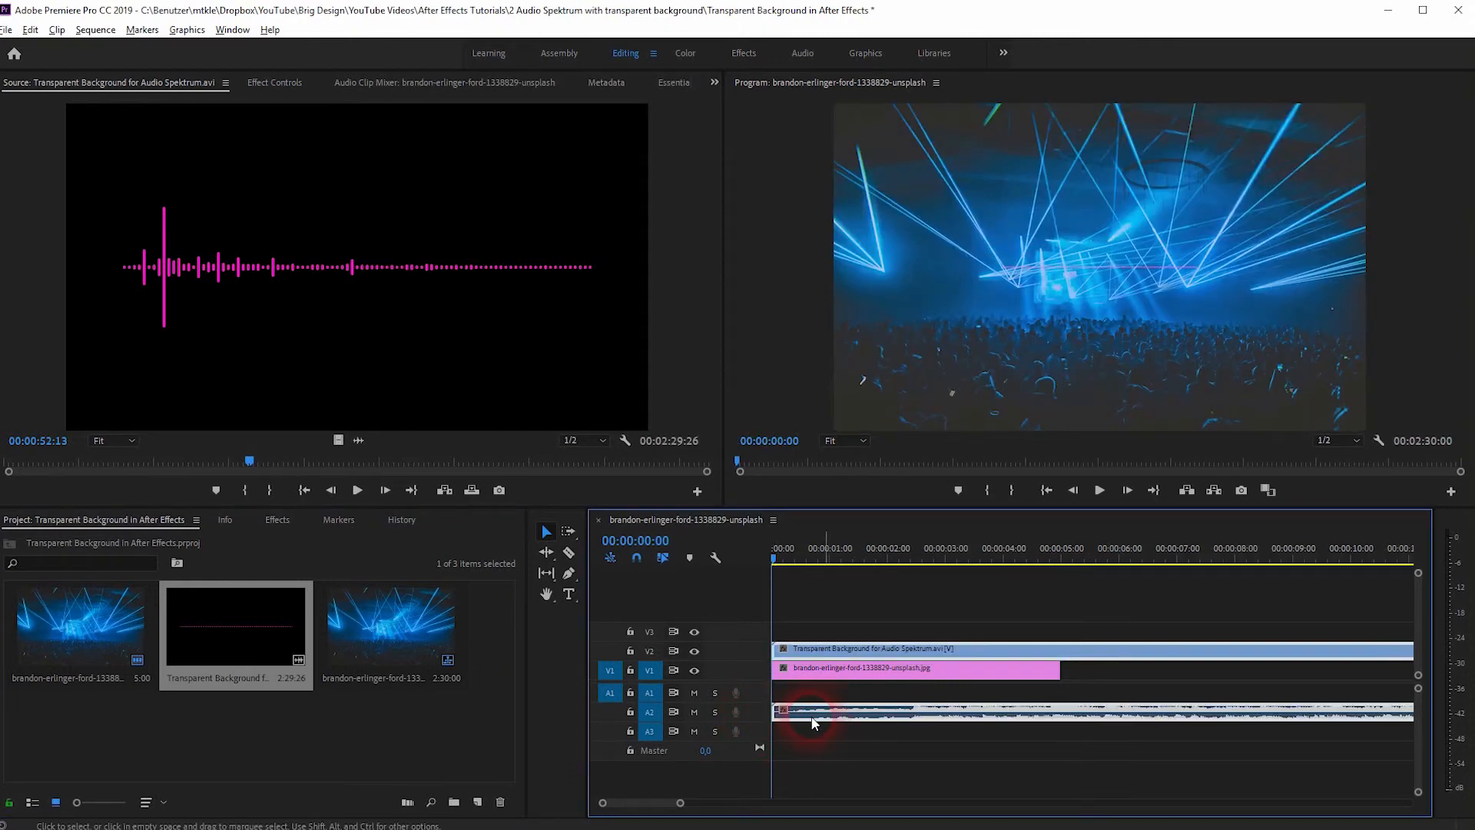
left_click(873, 650)
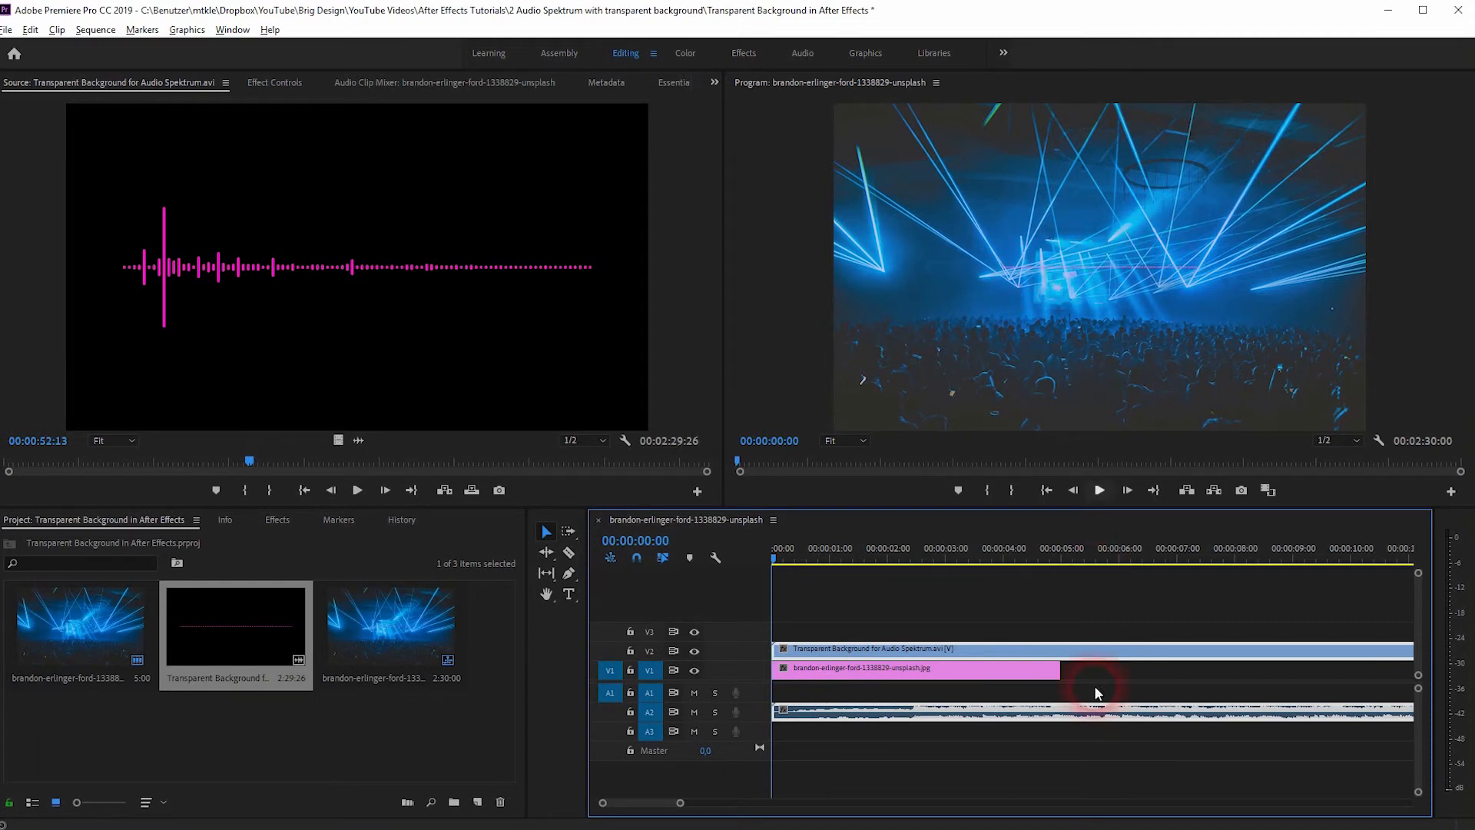
Step: Extend the concert image clip on V1 to the end of the spectrum clip
key("minus")
key("minus")
key("minus")
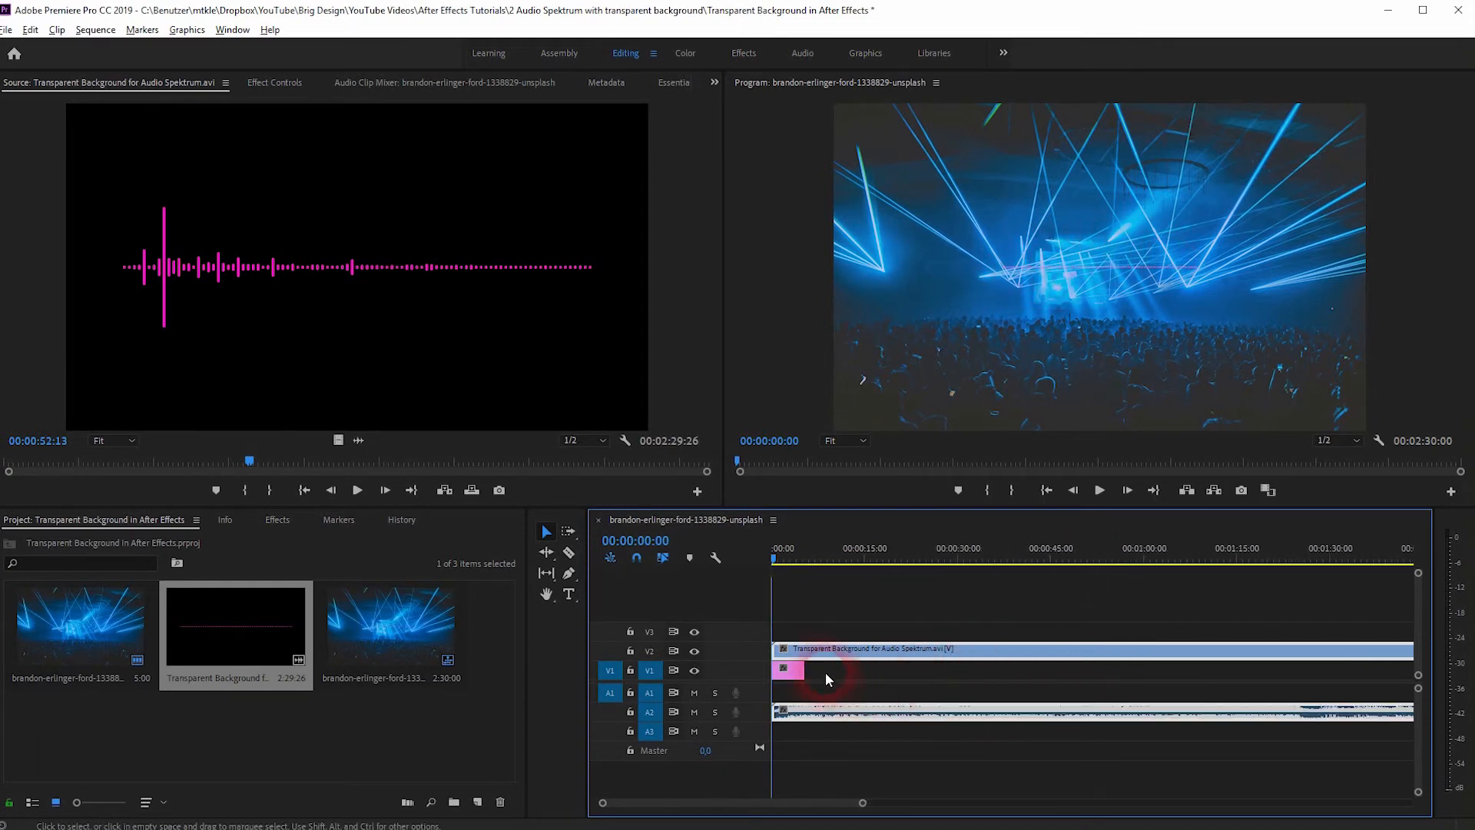
key("minus")
left_click_drag(776, 673, 1133, 669)
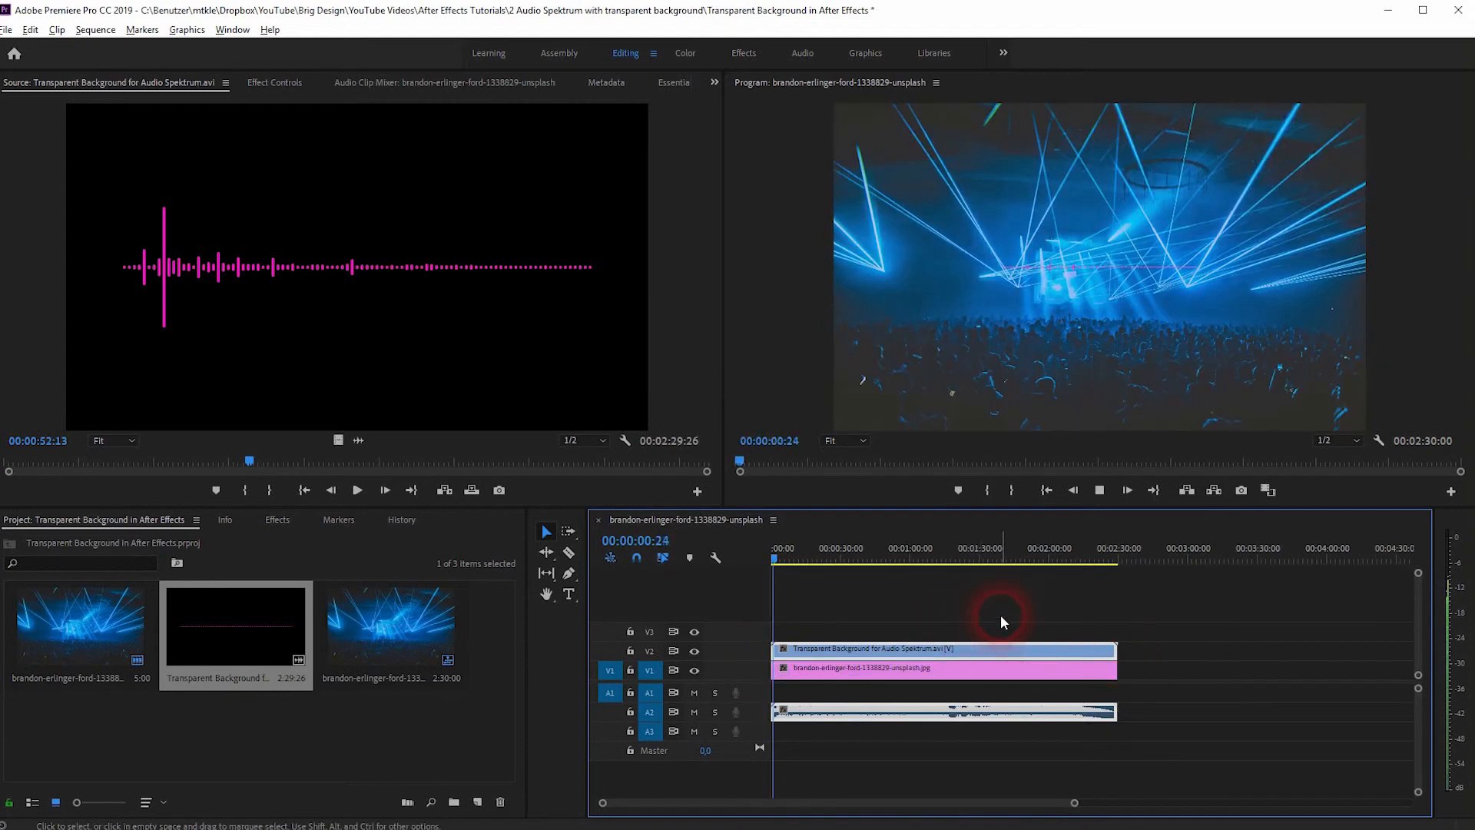
Step: Enlarge the spectrum overlay to span the image's width, move it down over the crowd, and play back the sequence
left_click(1100, 264)
double_click(1100, 265)
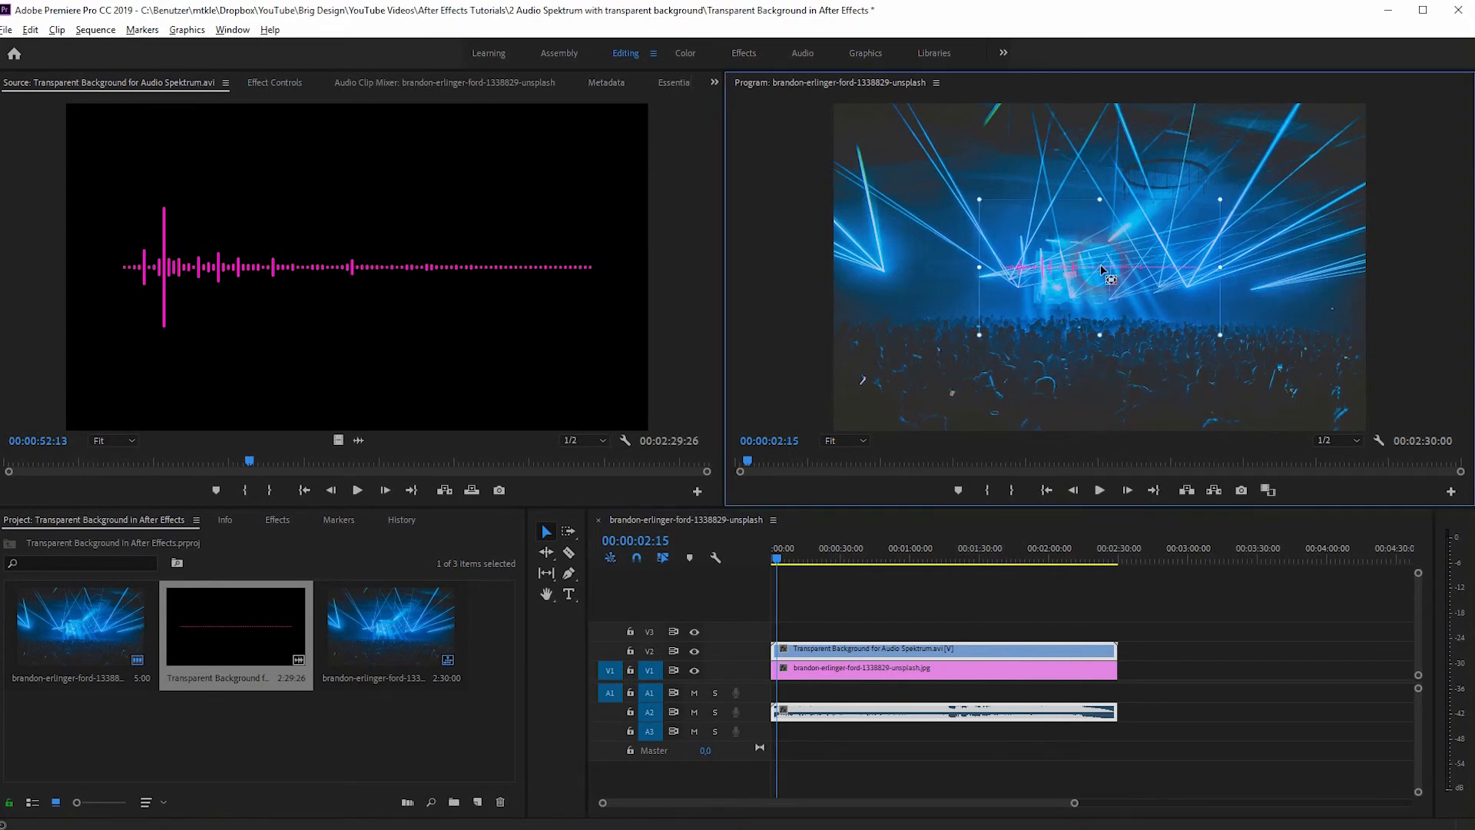
left_click_drag(1230, 206, 1472, 107)
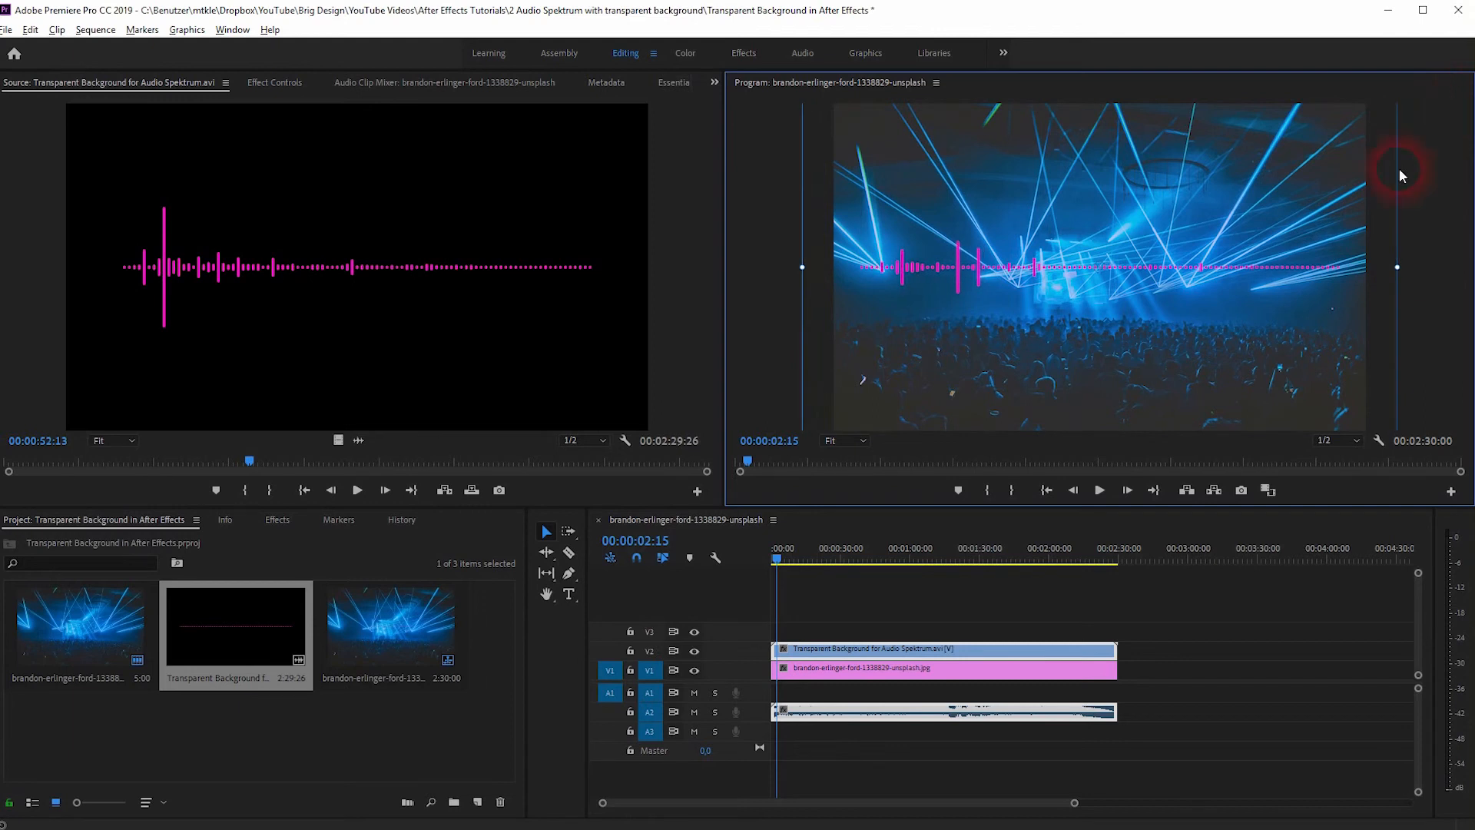
left_click_drag(1069, 297, 1068, 375)
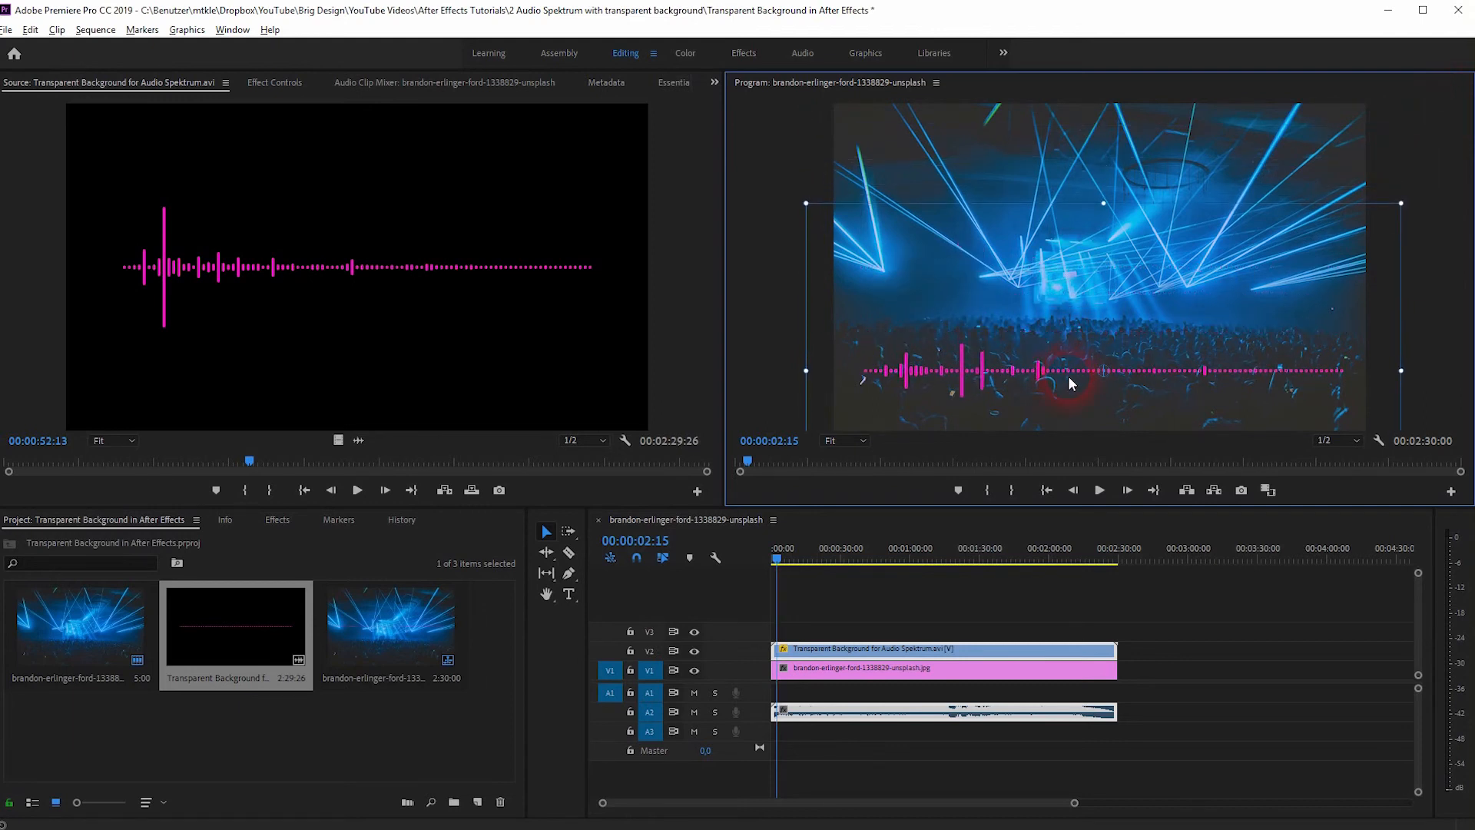
key("space")
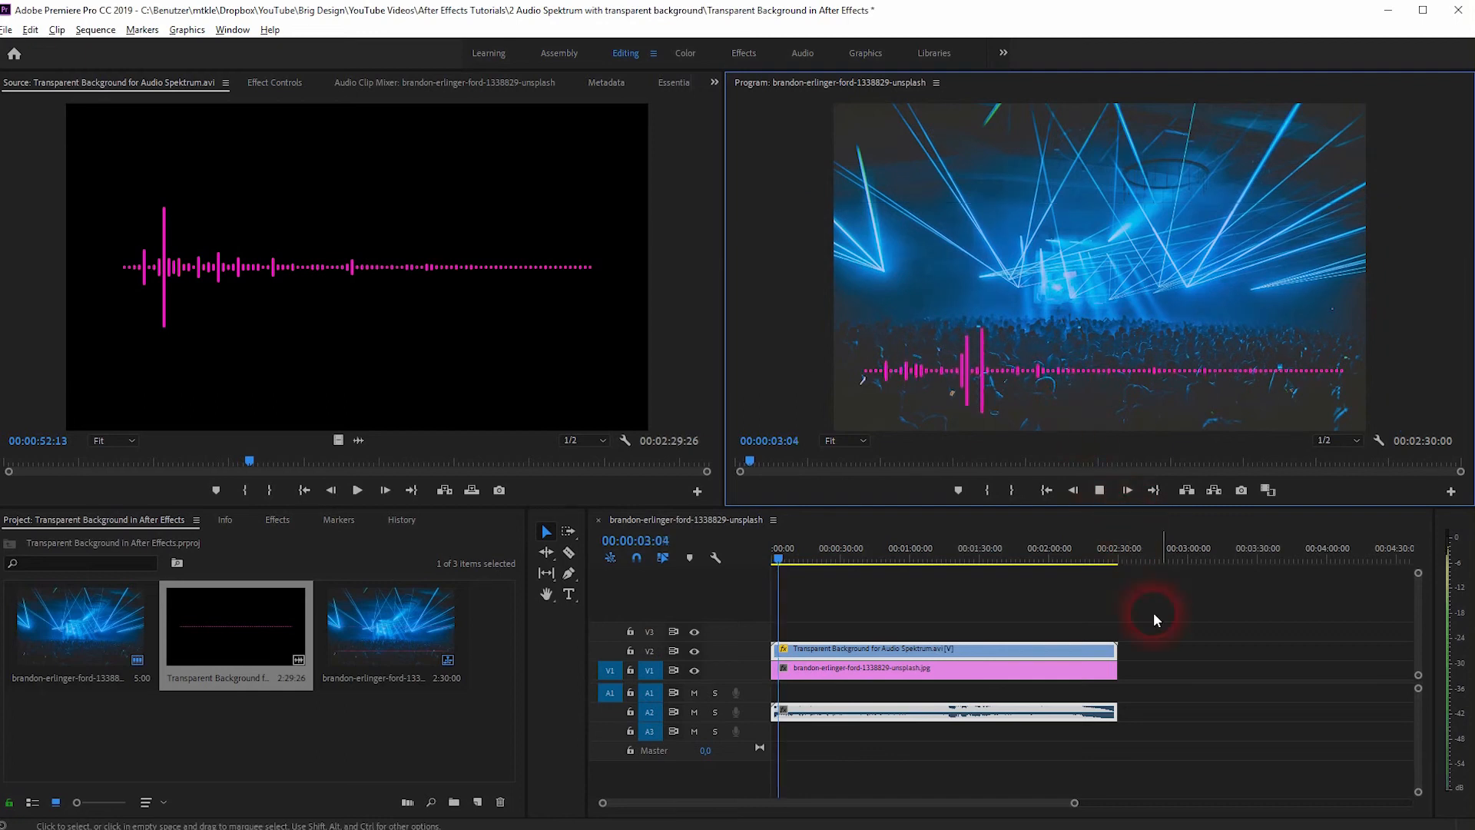